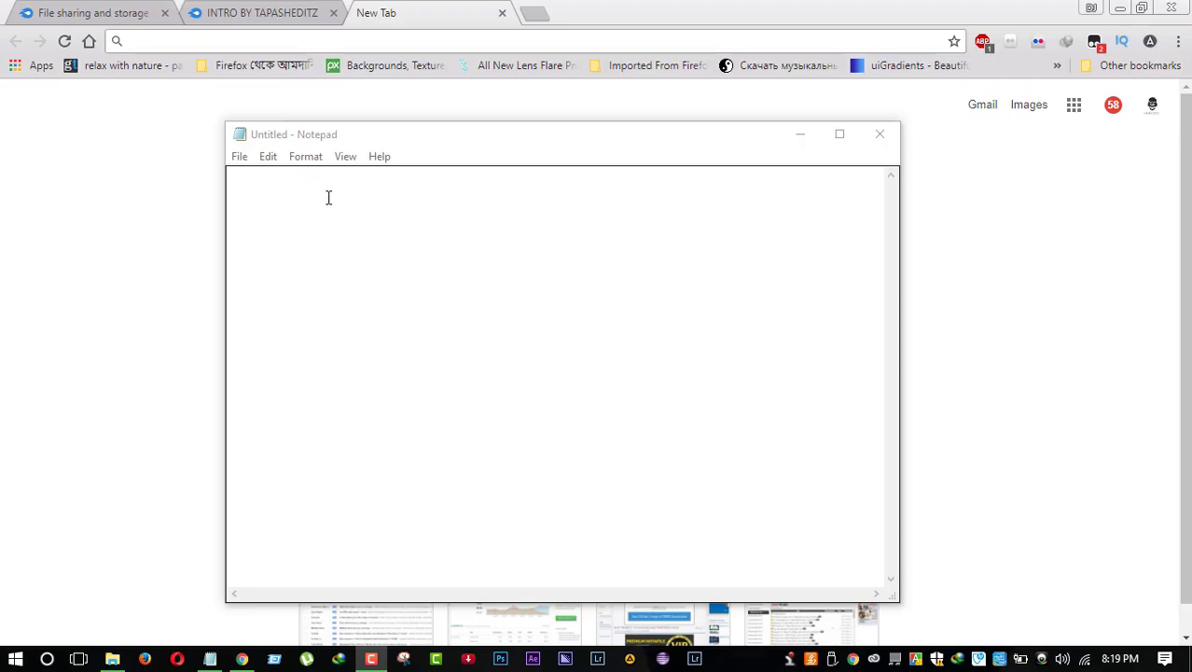
Write 'First Download the zip file from this link' in Notepad and paste the download URL after it.
{"action": "left_click", "coordinate": [328, 197]}
{"action": "type", "text": "Fir"}
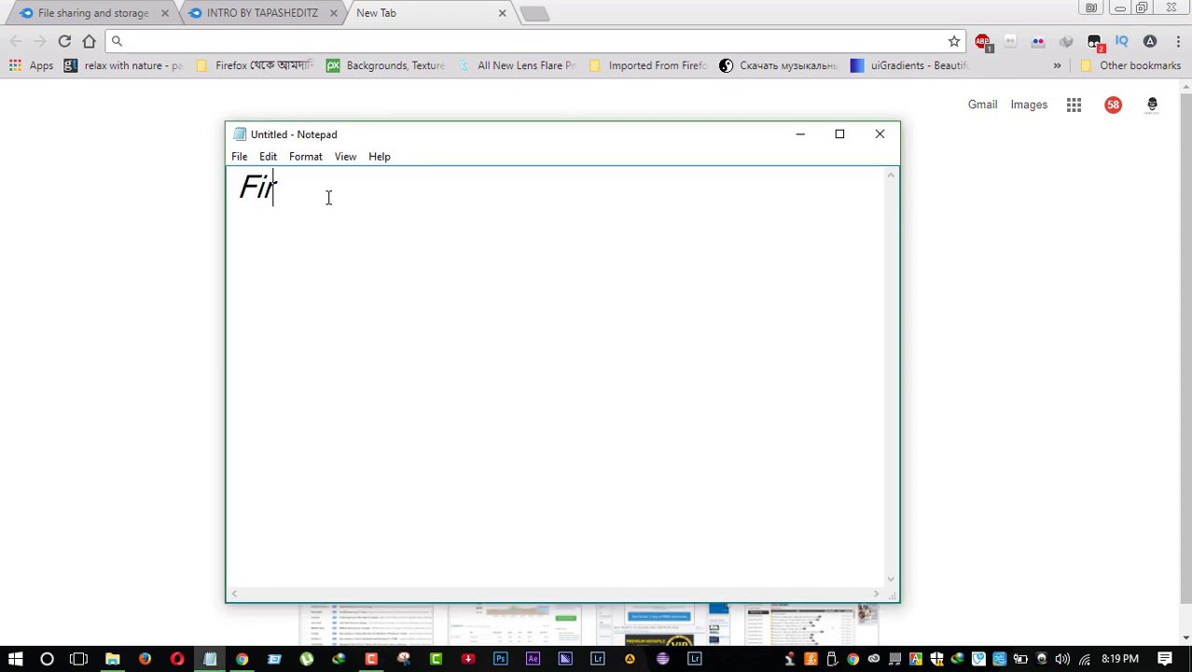
{"action": "type", "text": "st D"}
{"action": "type", "text": "ownloa"}
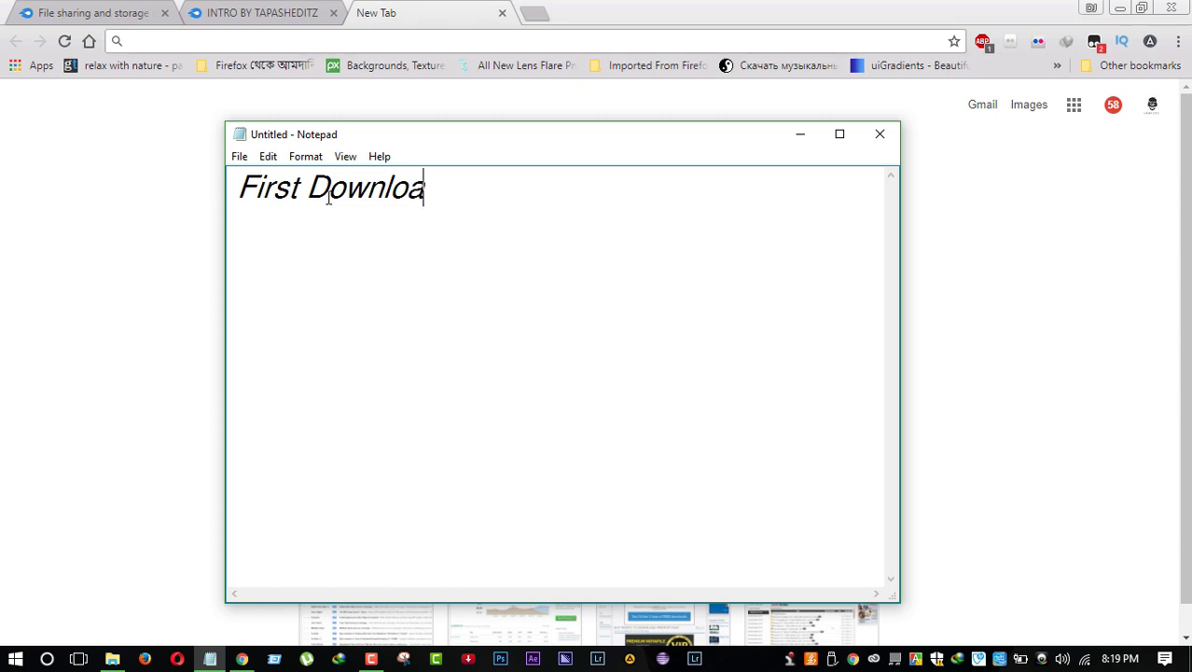
{"action": "type", "text": "d t"}
{"action": "type", "text": "he"}
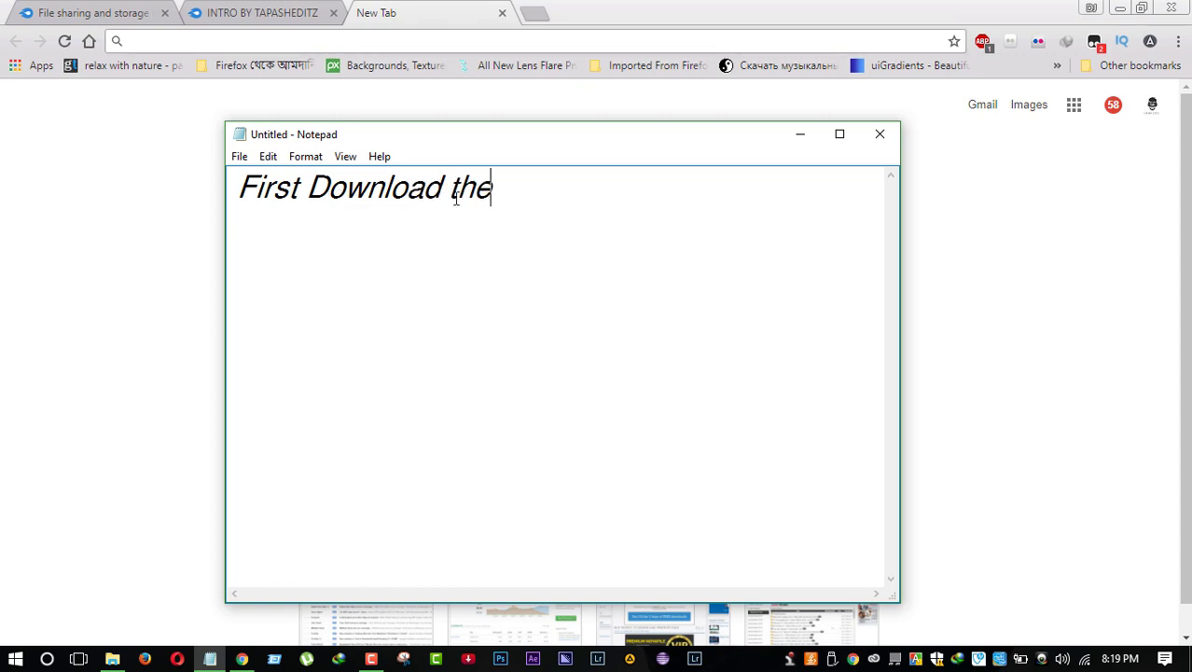
{"action": "type", "text": " te"}
{"action": "key", "text": "BackSpace"}
{"action": "key", "text": "BackSpace"}
{"action": "key", "text": "BackSpace"}
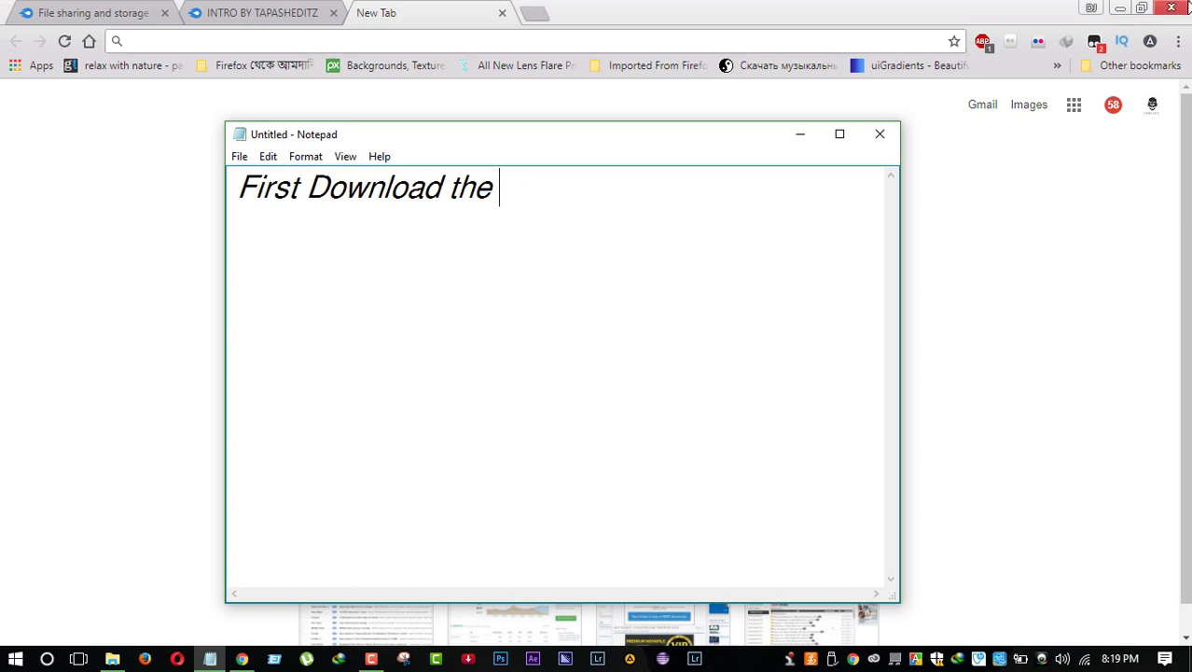
{"action": "type", "text": "zip"}
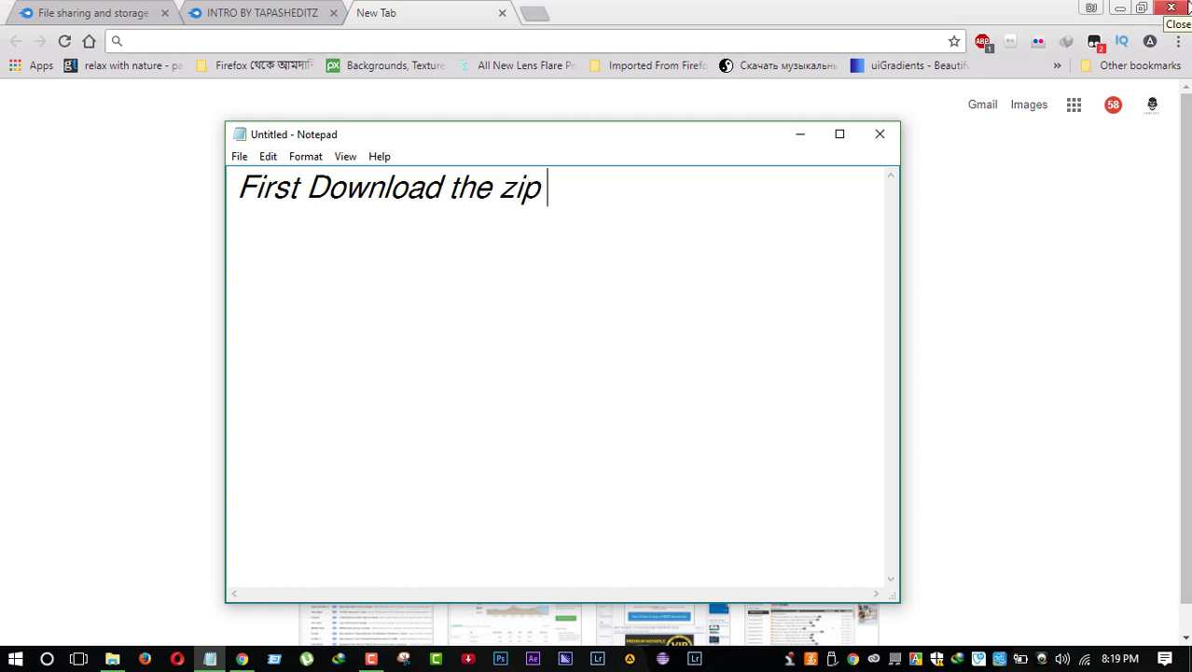
{"action": "type", "text": " file fr"}
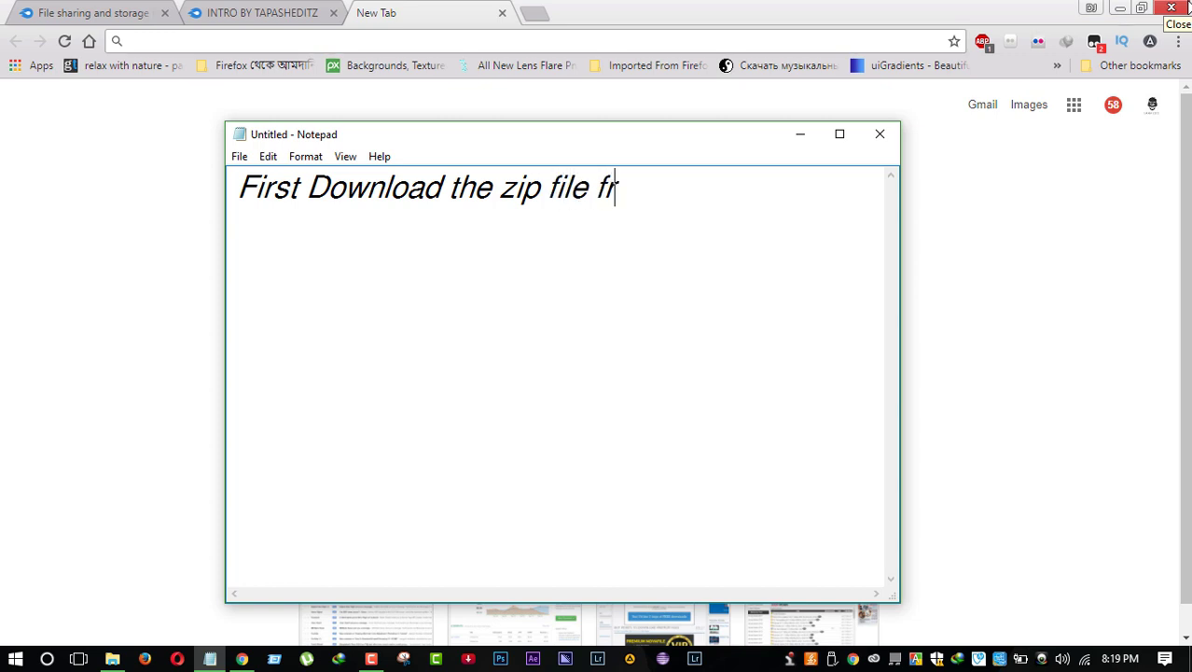
{"action": "type", "text": "omthis"}
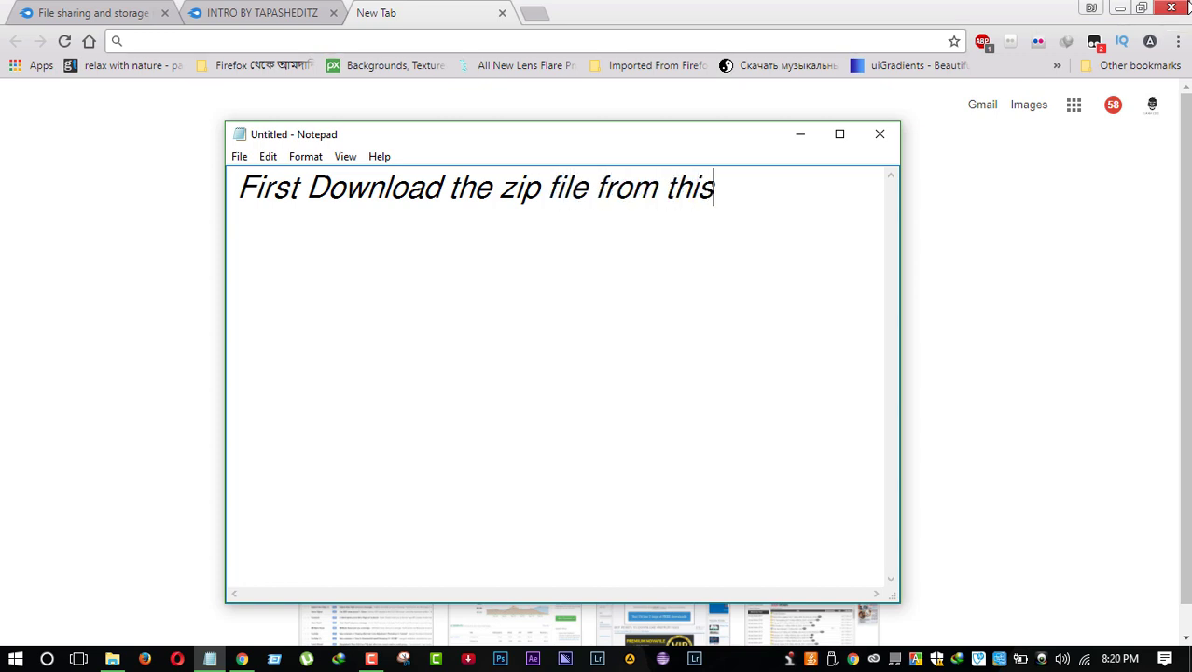
{"action": "type", "text": " link"}
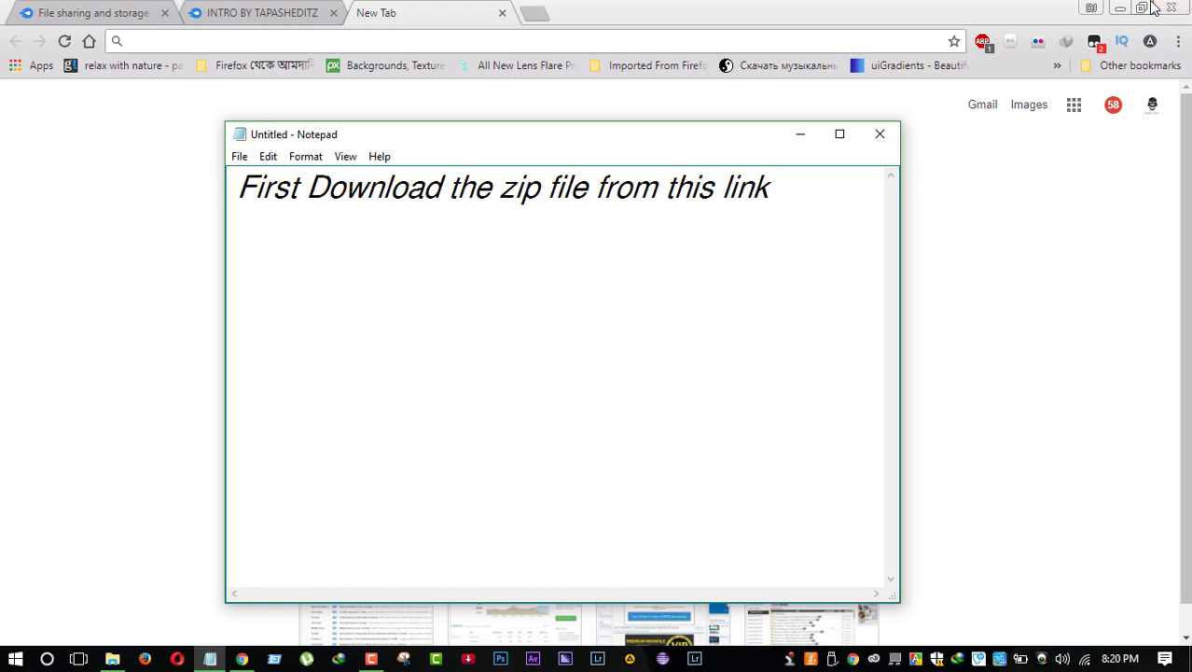
{"action": "key", "text": "ctrl+v"}
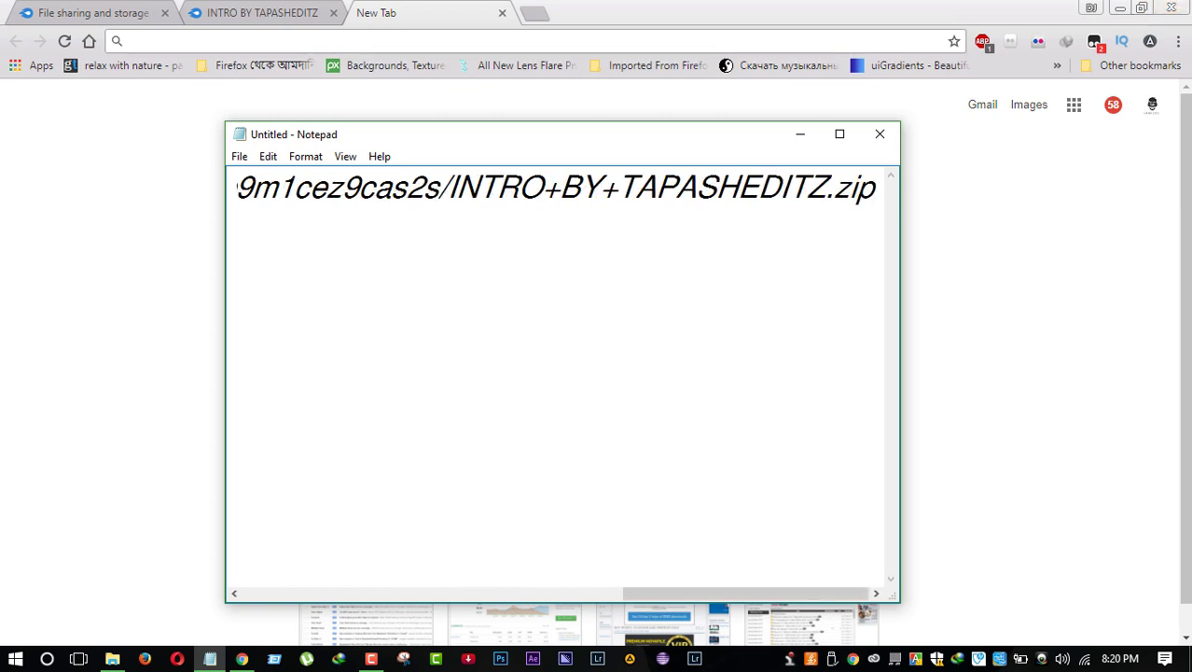
Paste the copied link into Chrome's address bar and load the MediaFire page.
{"action": "left_click", "coordinate": [804, 138]}
{"action": "right_click", "coordinate": [513, 40]}
{"action": "left_click", "coordinate": [555, 146]}
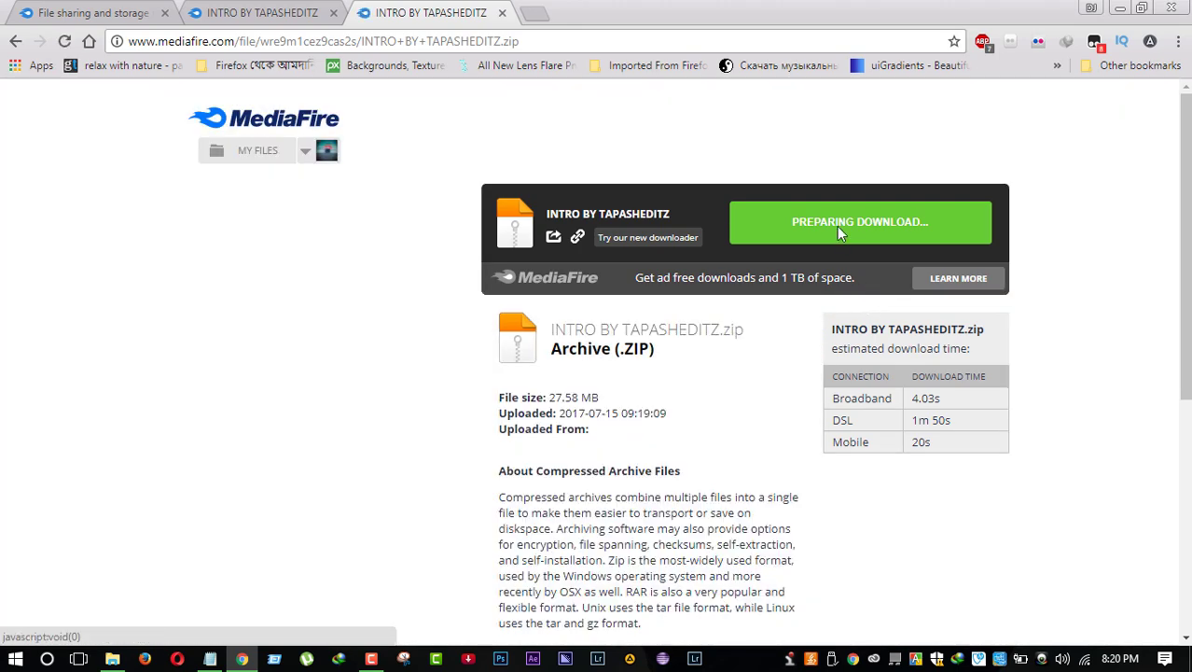
Download the 27.58 MB INTRO BY TAPASHEDITZ.zip with IDM and select it in File Explorer on D:.
{"action": "left_click", "coordinate": [865, 224]}
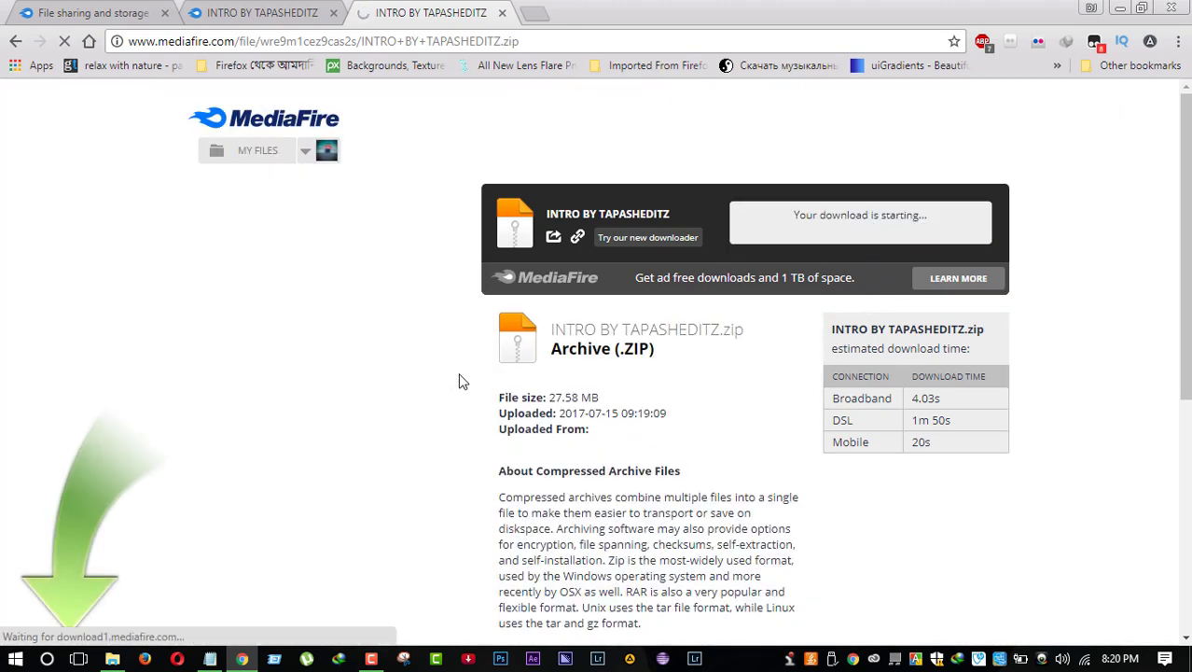
{"action": "left_click", "coordinate": [590, 392]}
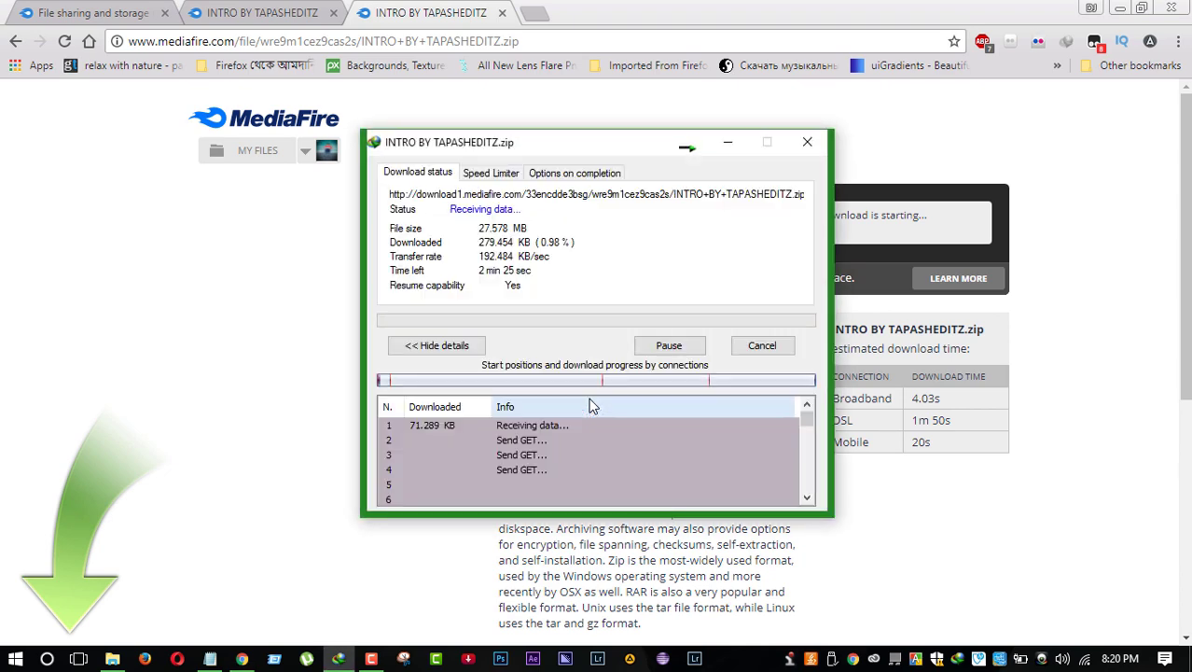
{"action": "left_click", "coordinate": [807, 145]}
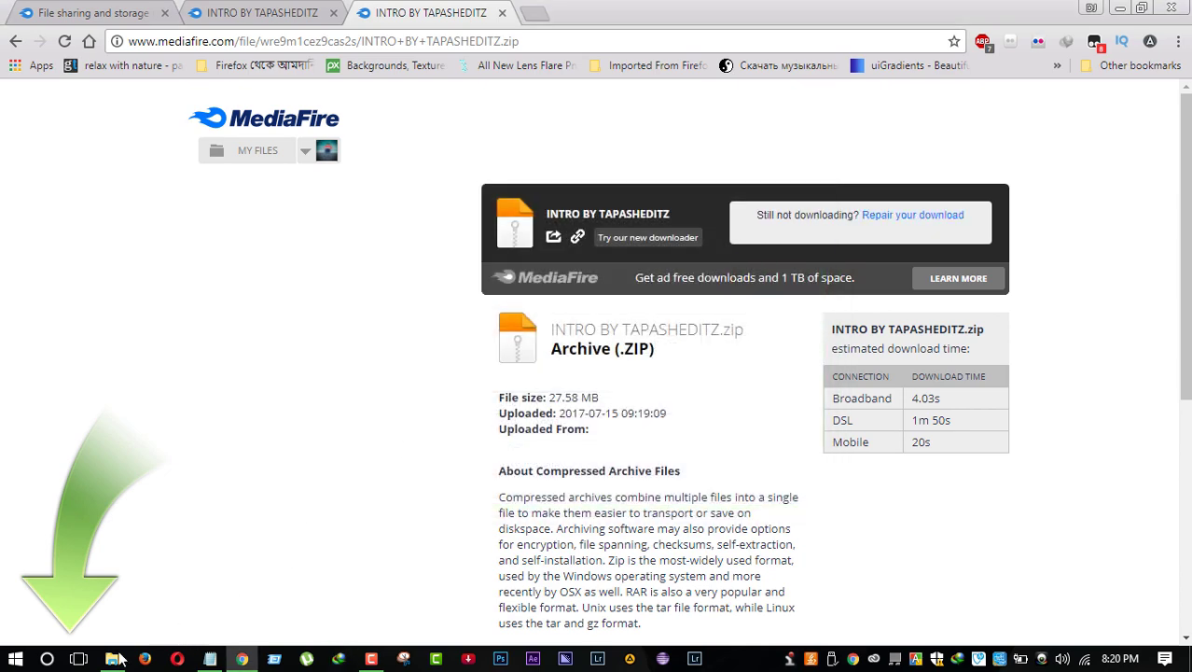
{"action": "left_click", "coordinate": [116, 659]}
{"action": "left_click", "coordinate": [204, 254]}
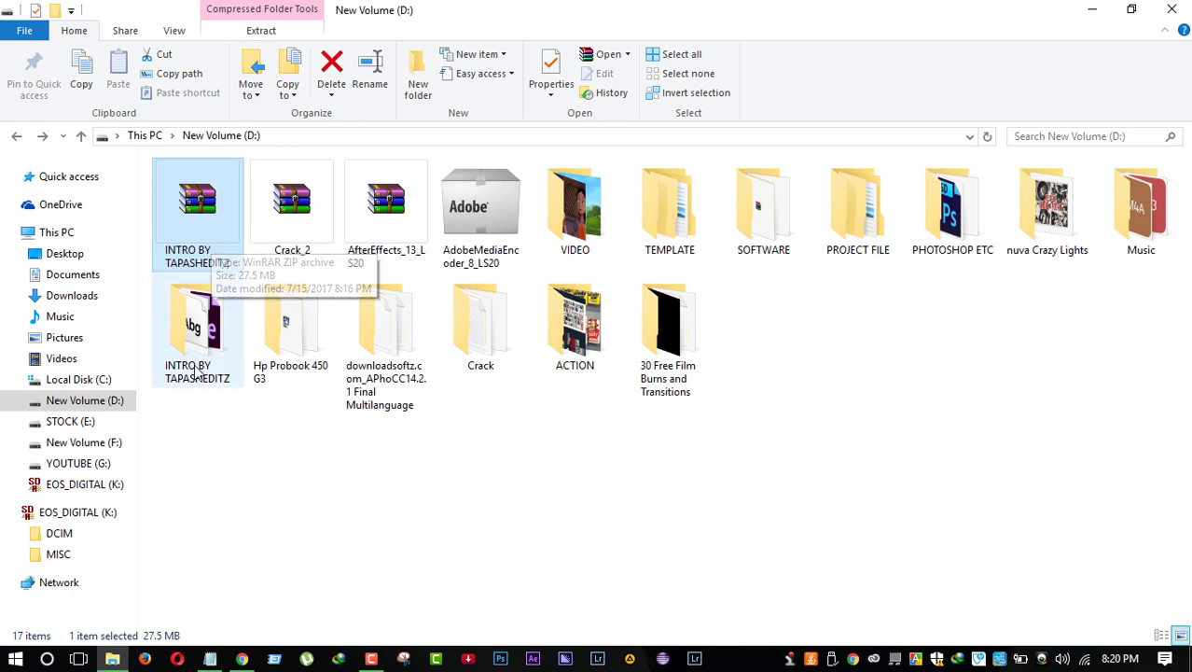
Extract the zip to an INTRO BY TAPASHEDITZ folder and open that folder.
{"action": "right_click", "coordinate": [178, 237]}
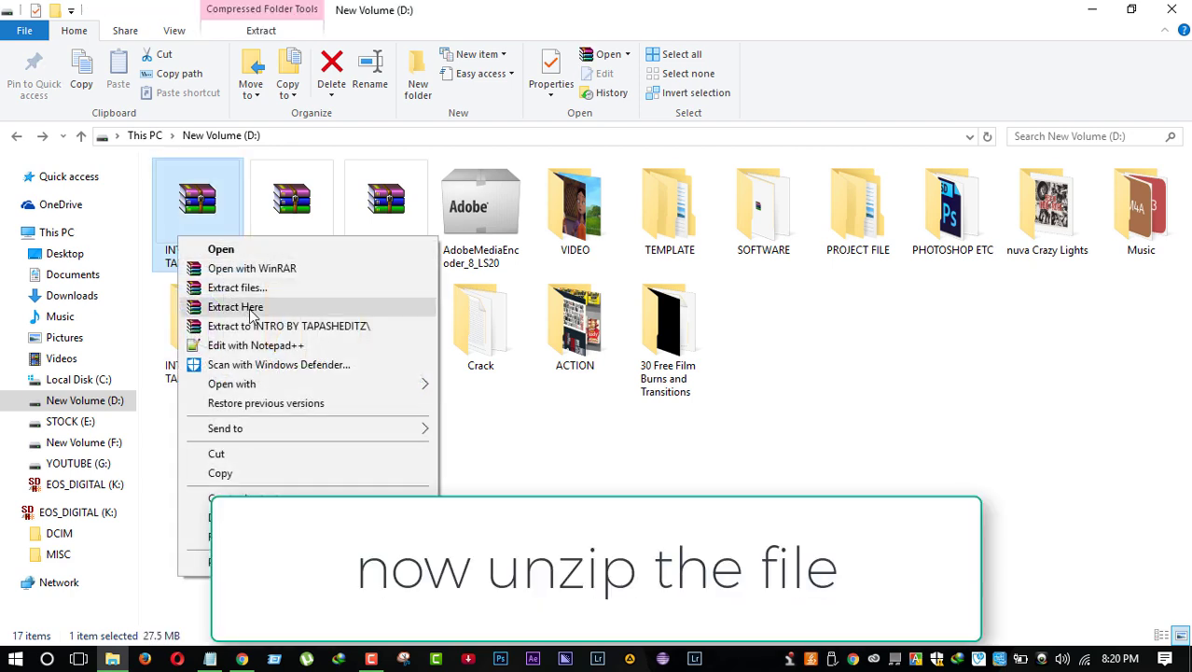
{"action": "left_click", "coordinate": [354, 326]}
{"action": "double_click", "coordinate": [203, 350]}
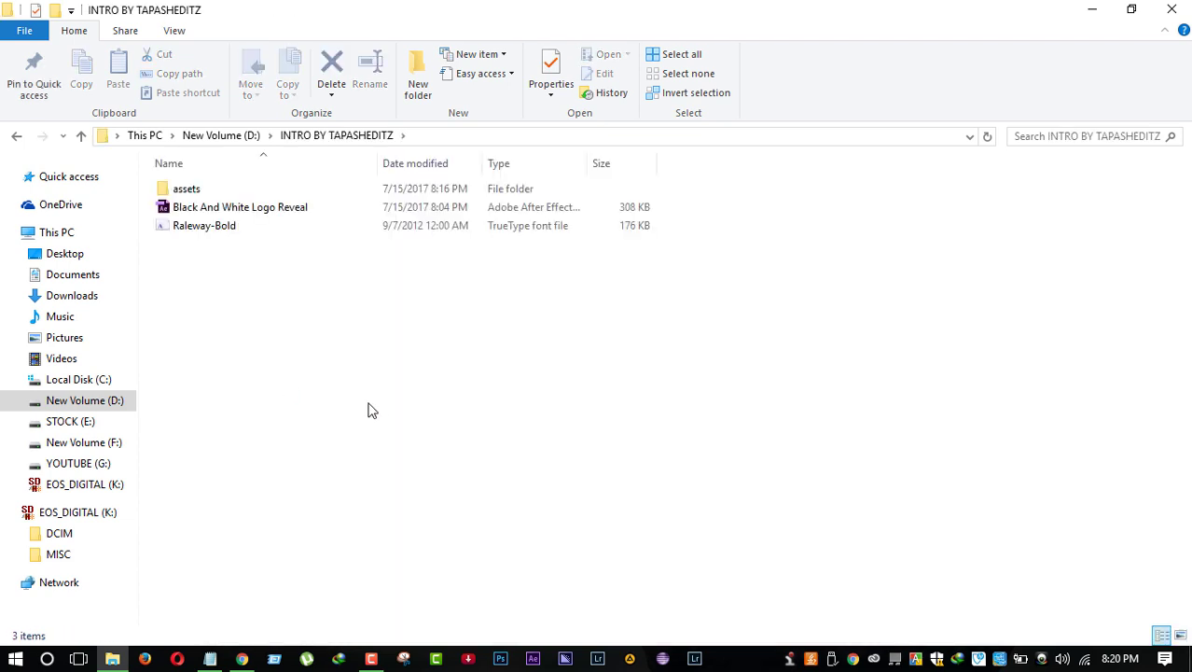
Launch the Black And White Logo Reveal .aep, close Chrome and refresh the desktop while it loads.
{"action": "double_click", "coordinate": [313, 211]}
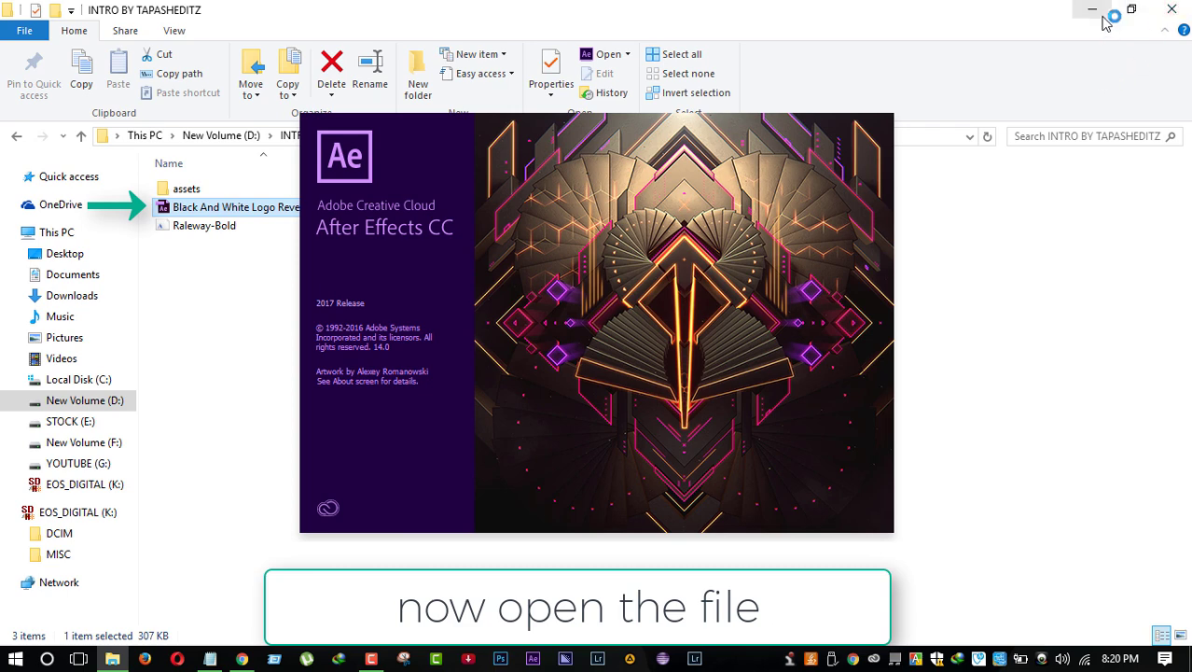
{"action": "left_click", "coordinate": [1093, 11]}
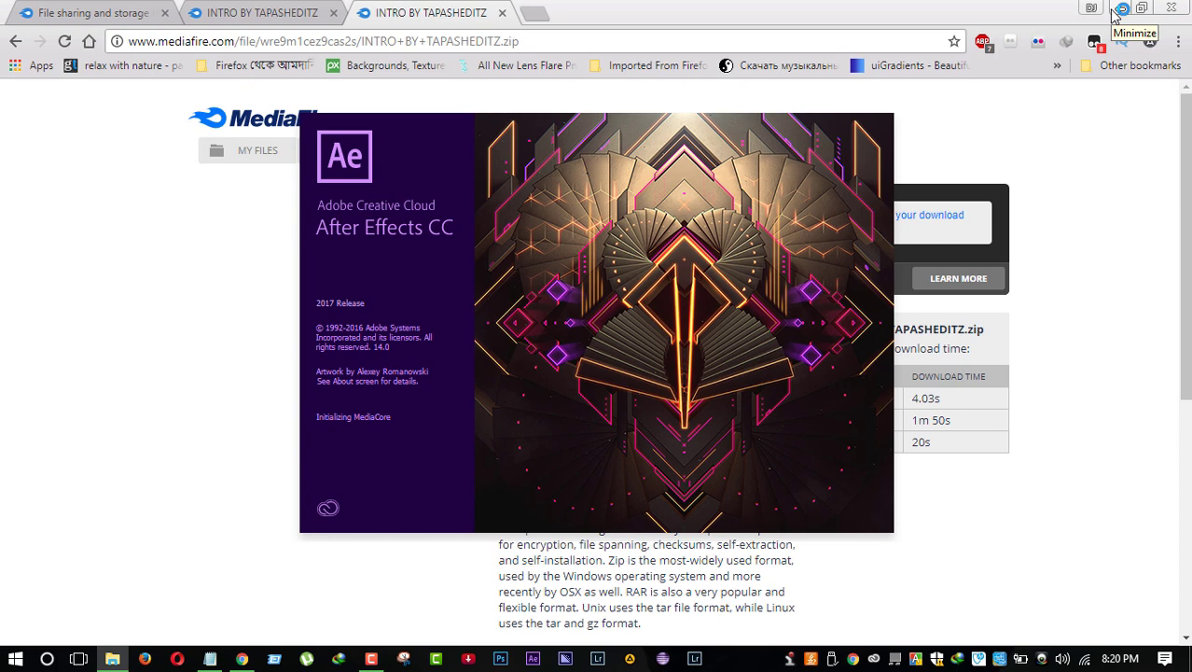
{"action": "left_click", "coordinate": [501, 12]}
{"action": "left_click", "coordinate": [1180, 8]}
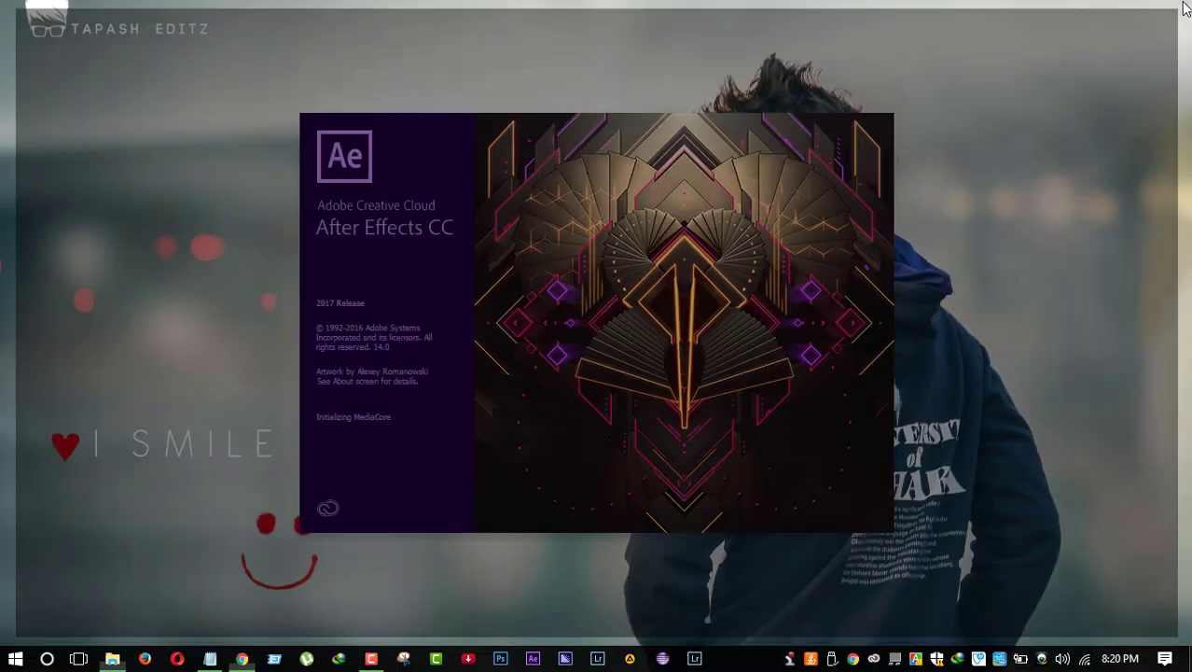
{"action": "right_click", "coordinate": [217, 137]}
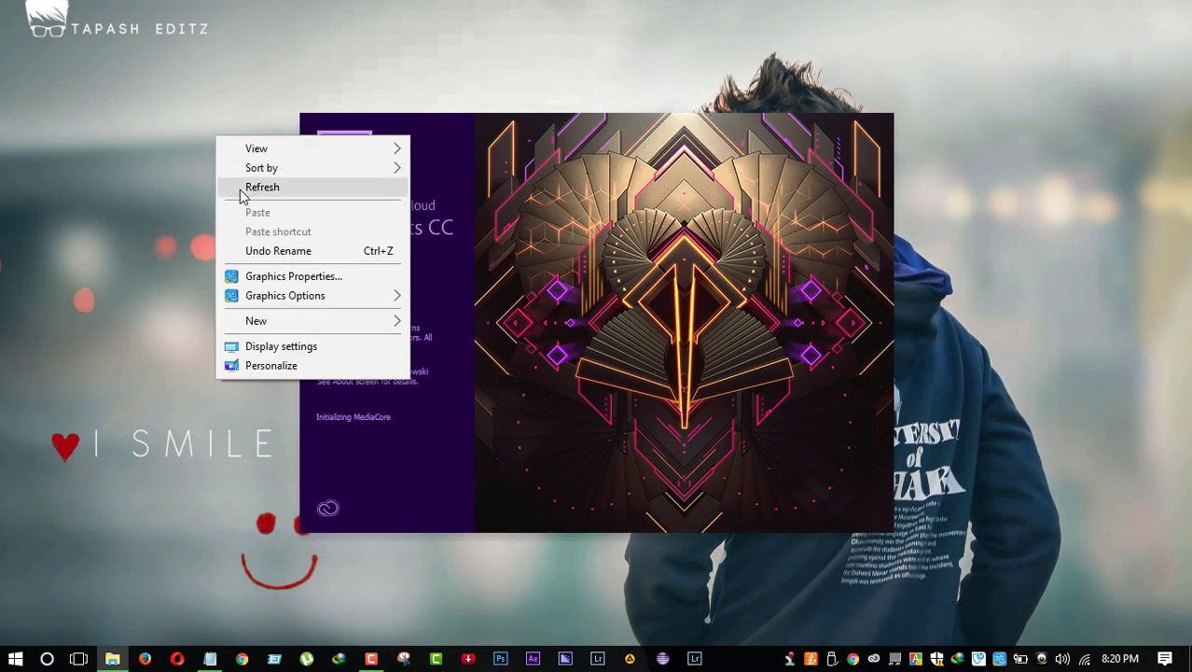
{"action": "left_click", "coordinate": [240, 190]}
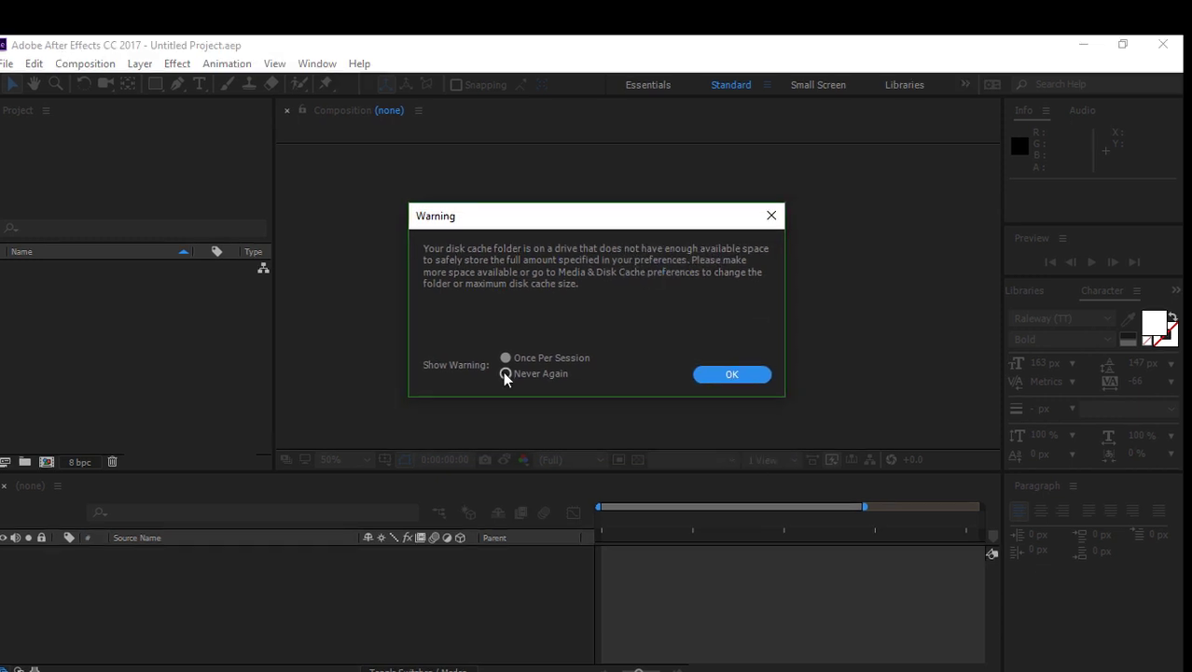
Turn off the disk cache warning permanently and scrub through the particle logo reveal.
{"action": "left_click", "coordinate": [505, 394]}
{"action": "left_click", "coordinate": [730, 373]}
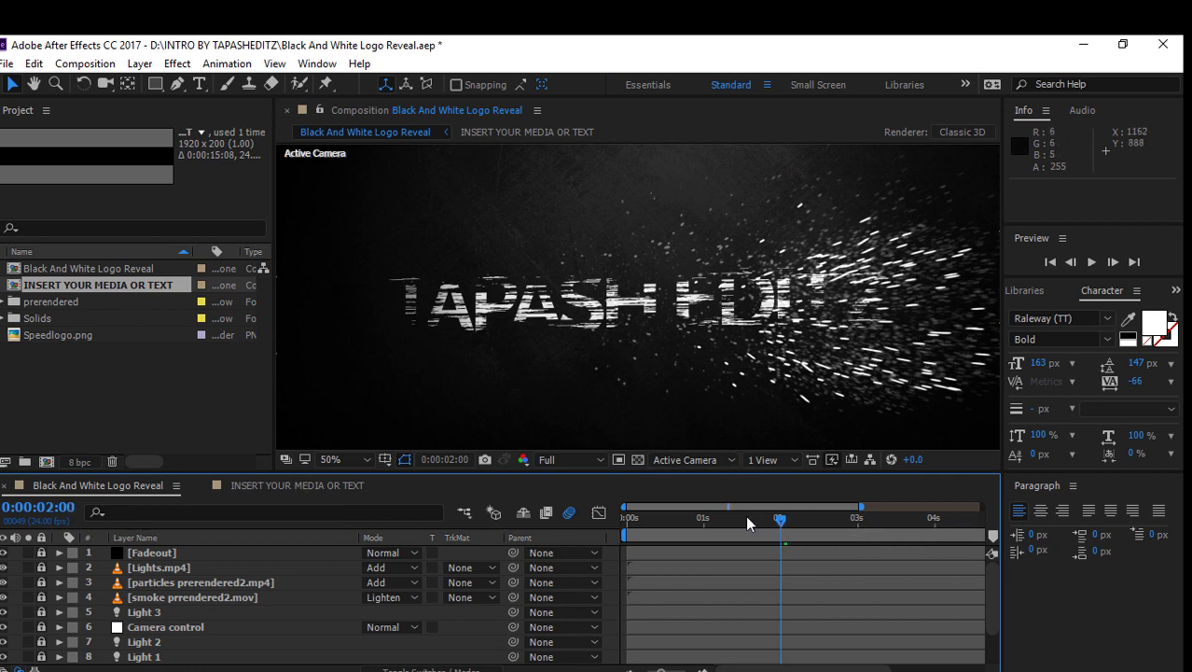
{"action": "left_click_drag", "start_coordinate": [745, 515], "coordinate": [723, 519]}
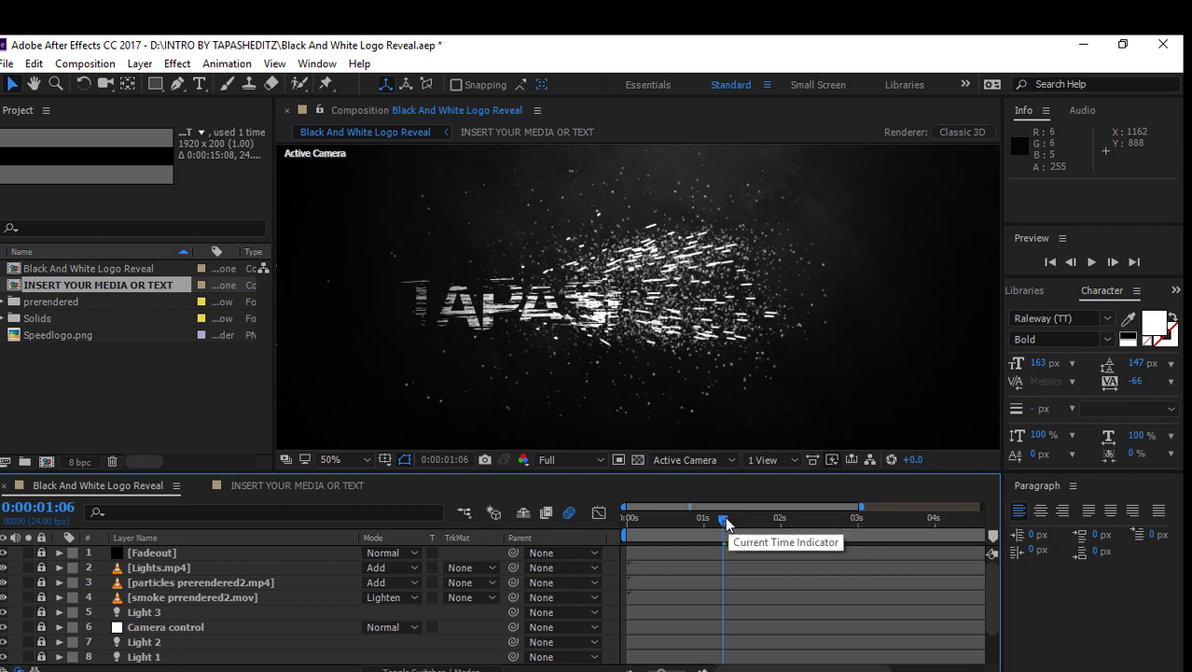
{"action": "left_click_drag", "start_coordinate": [723, 518], "coordinate": [657, 519]}
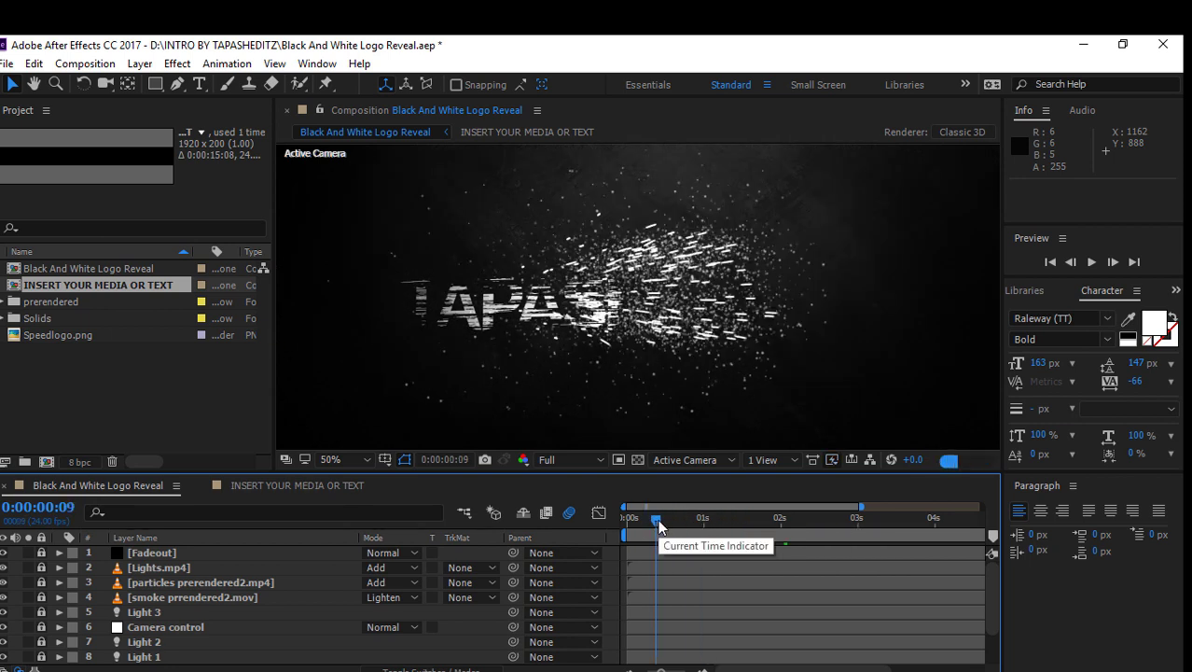
{"action": "left_click_drag", "start_coordinate": [657, 518], "coordinate": [707, 519]}
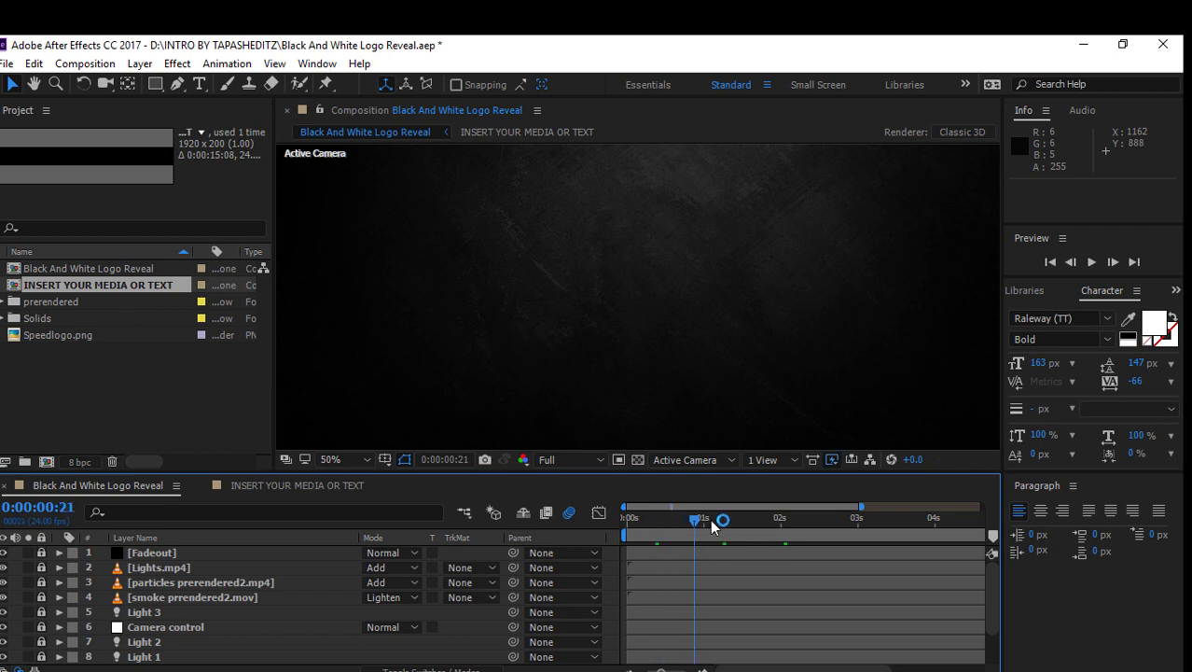
{"action": "left_click", "coordinate": [53, 270]}
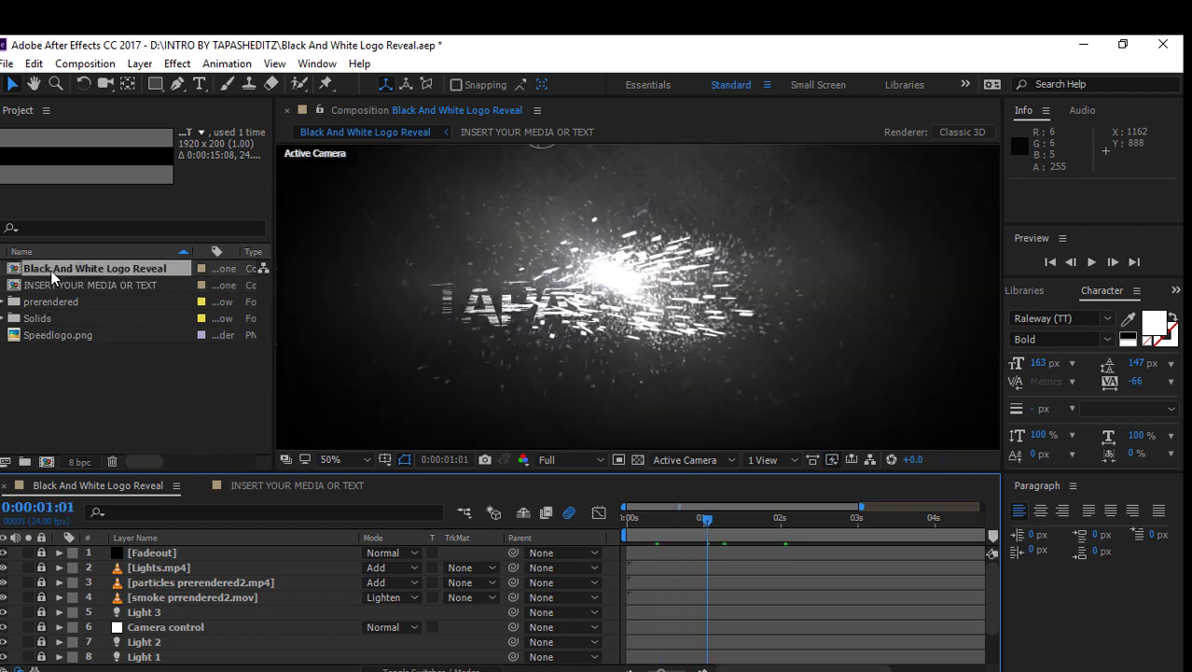
{"action": "left_click", "coordinate": [61, 287]}
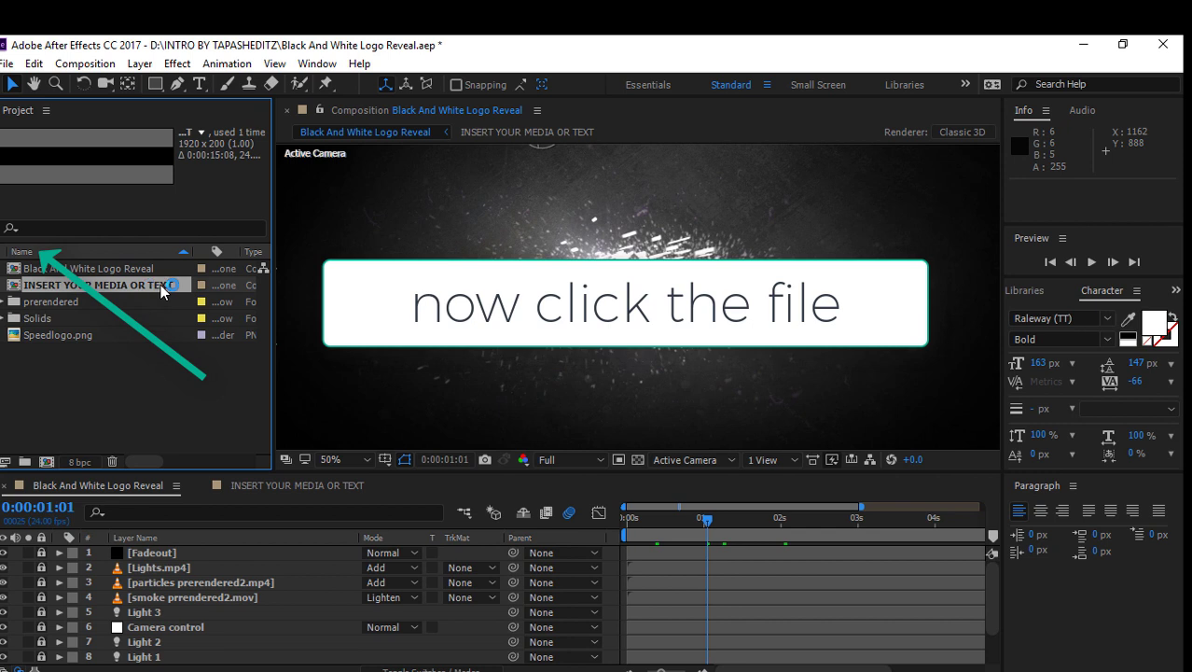
Open INSERT YOUR MEDIA OR TEXT, select Speedlogo.png and hide the TAPASH EDITZ text layer.
{"action": "double_click", "coordinate": [161, 284]}
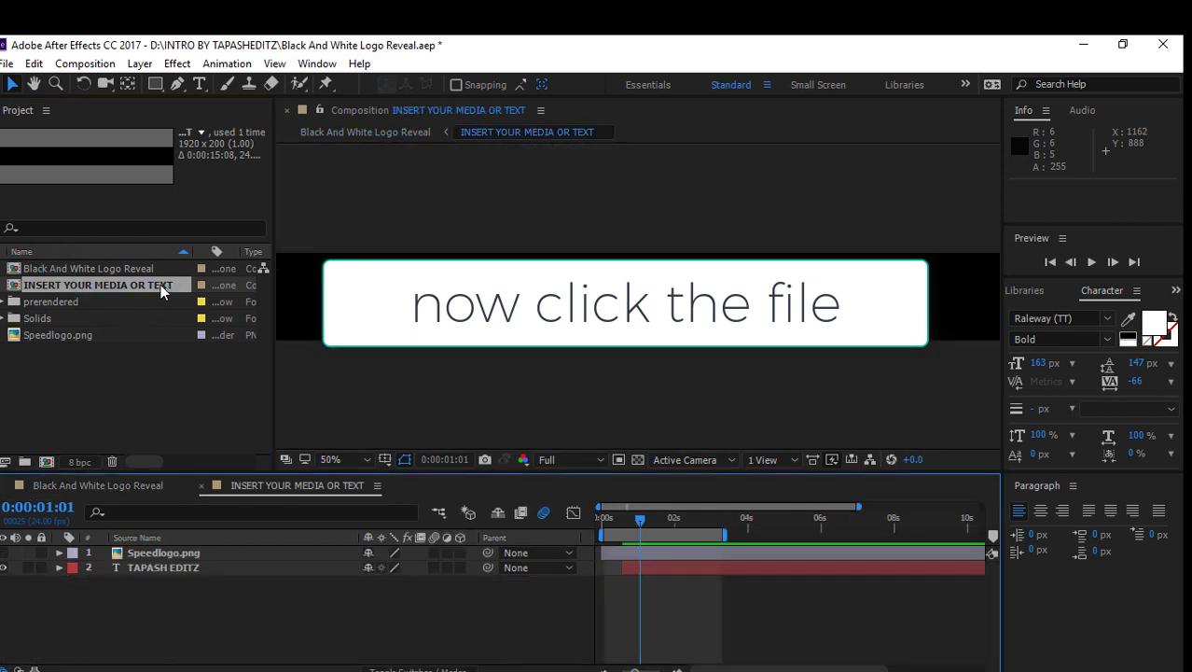
{"action": "left_click", "coordinate": [174, 556]}
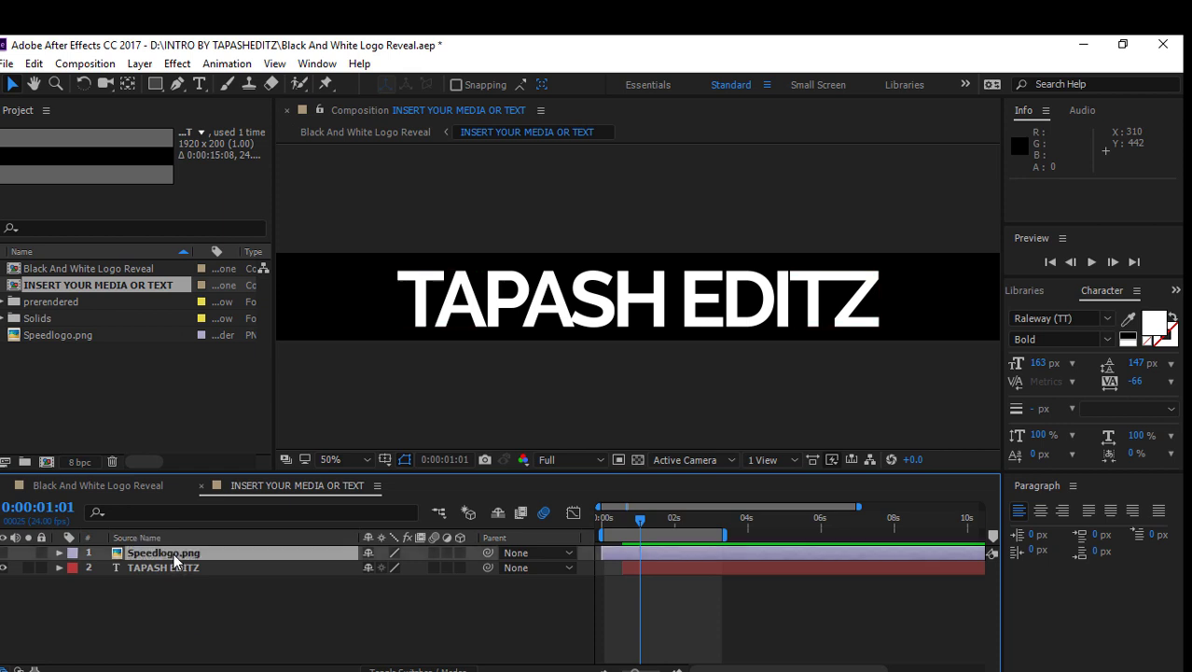
{"action": "left_click", "coordinate": [4, 568]}
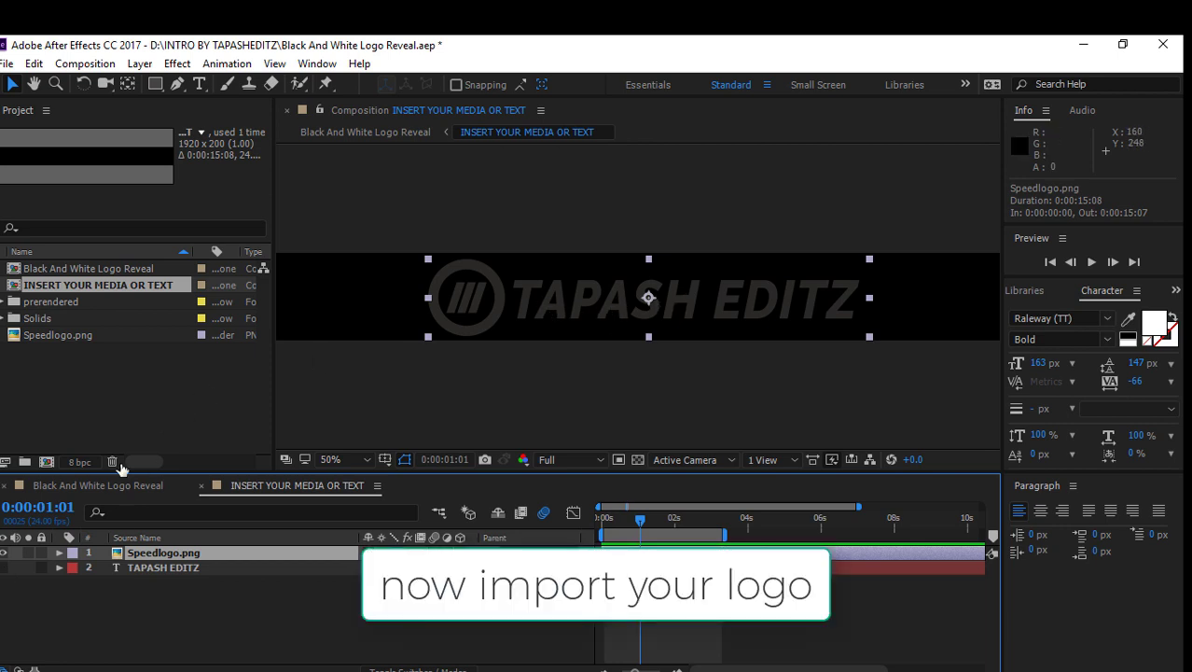
Import Speedlogo.png from the Black And White Logo Reveal assets folder on STOCK (E:).
{"action": "right_click", "coordinate": [116, 410]}
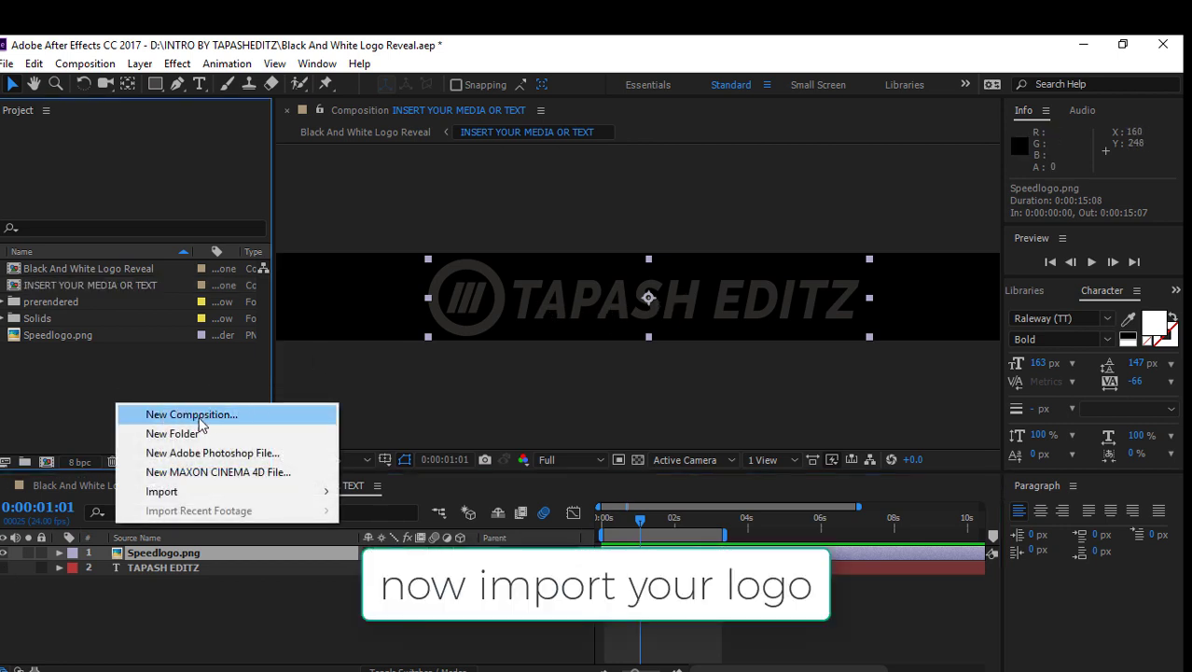
{"action": "mouse_move", "coordinate": [192, 494]}
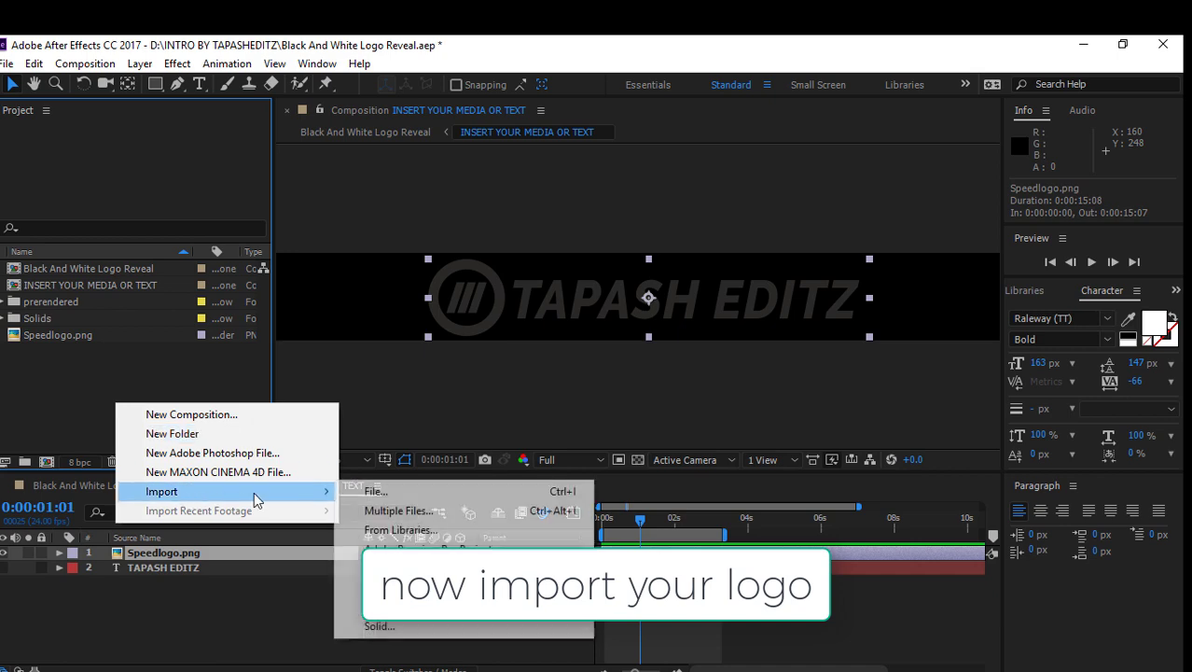
{"action": "left_click", "coordinate": [376, 493]}
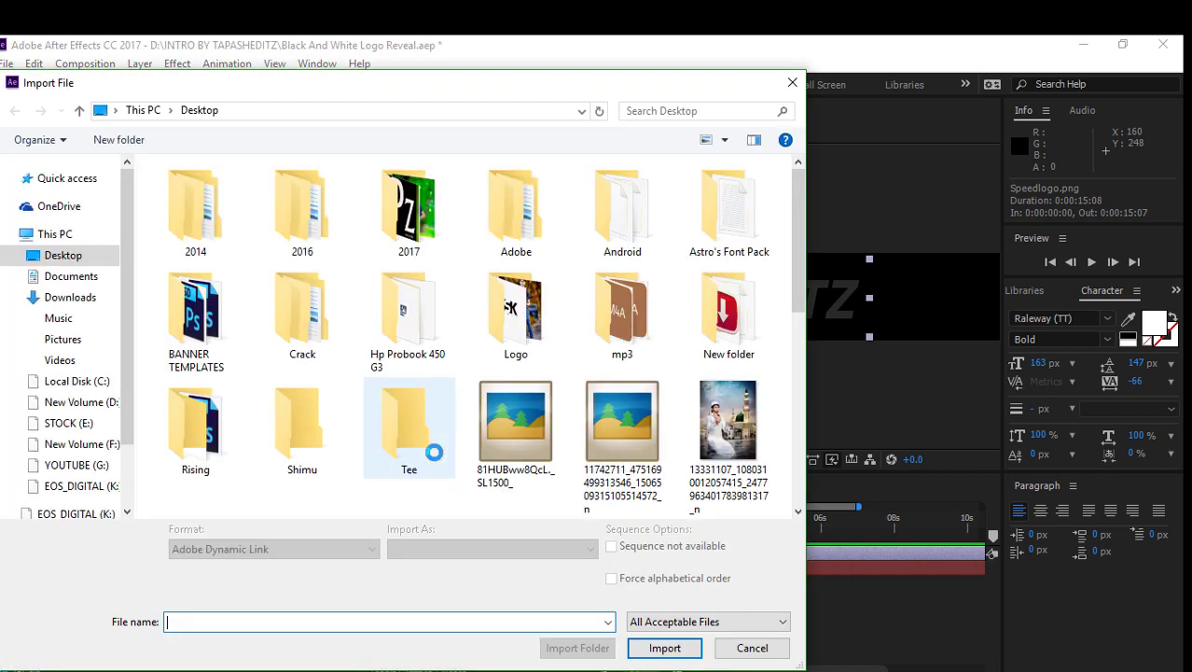
{"action": "left_click", "coordinate": [68, 422]}
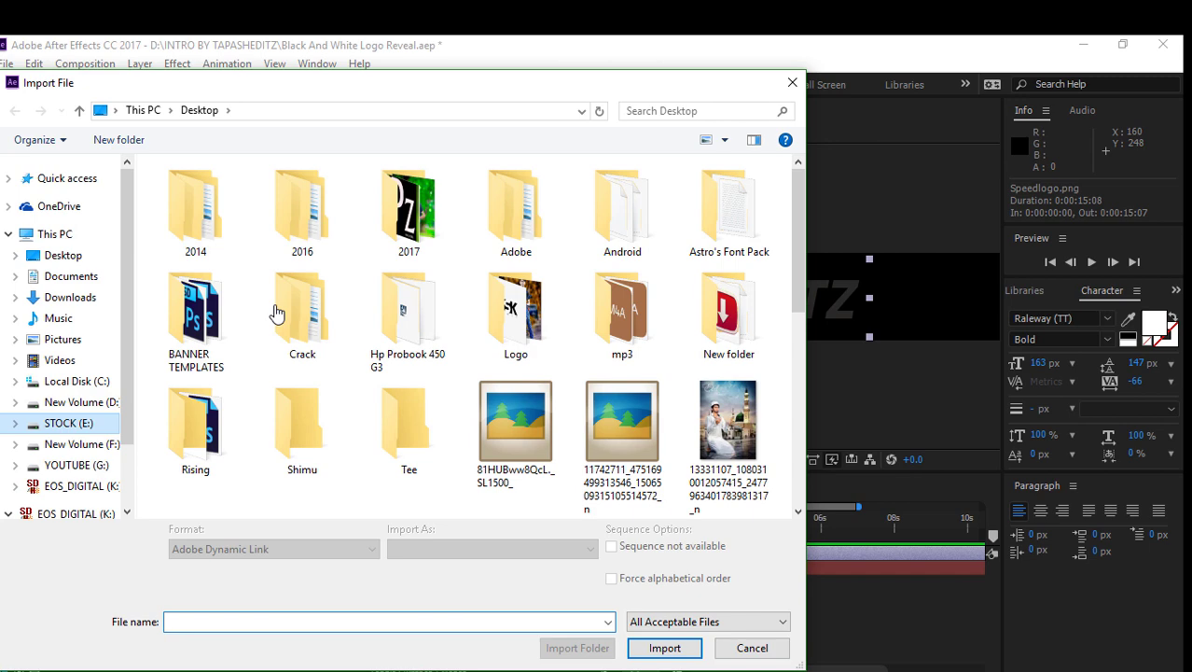
{"action": "double_click", "coordinate": [426, 247]}
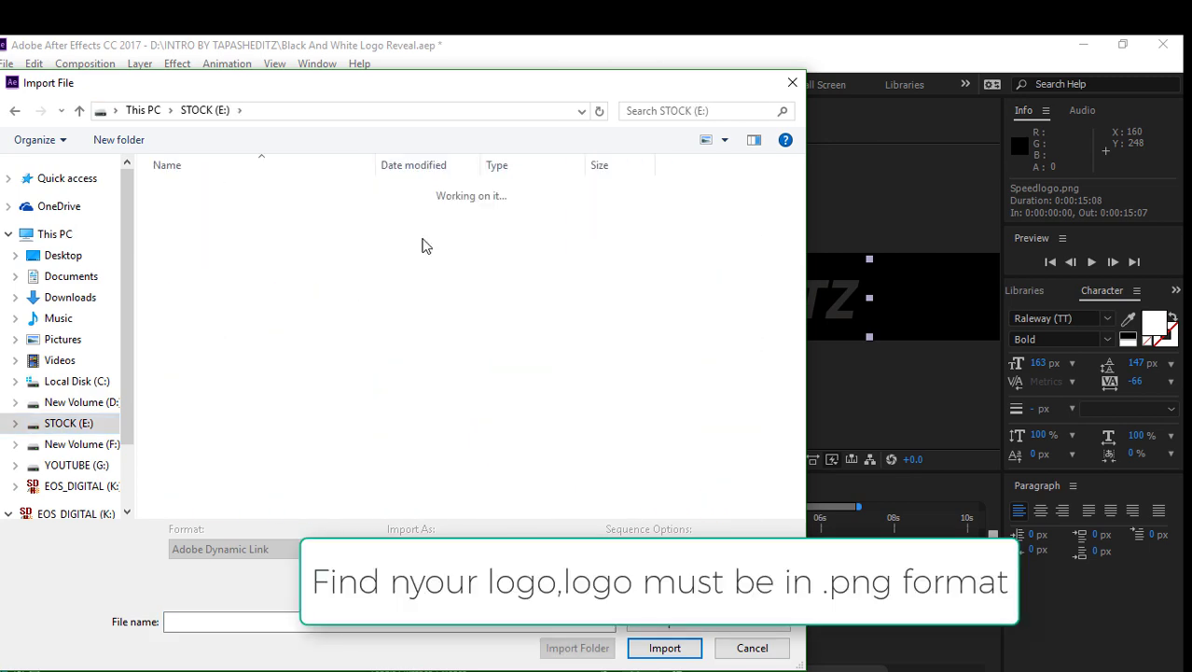
{"action": "double_click", "coordinate": [216, 192]}
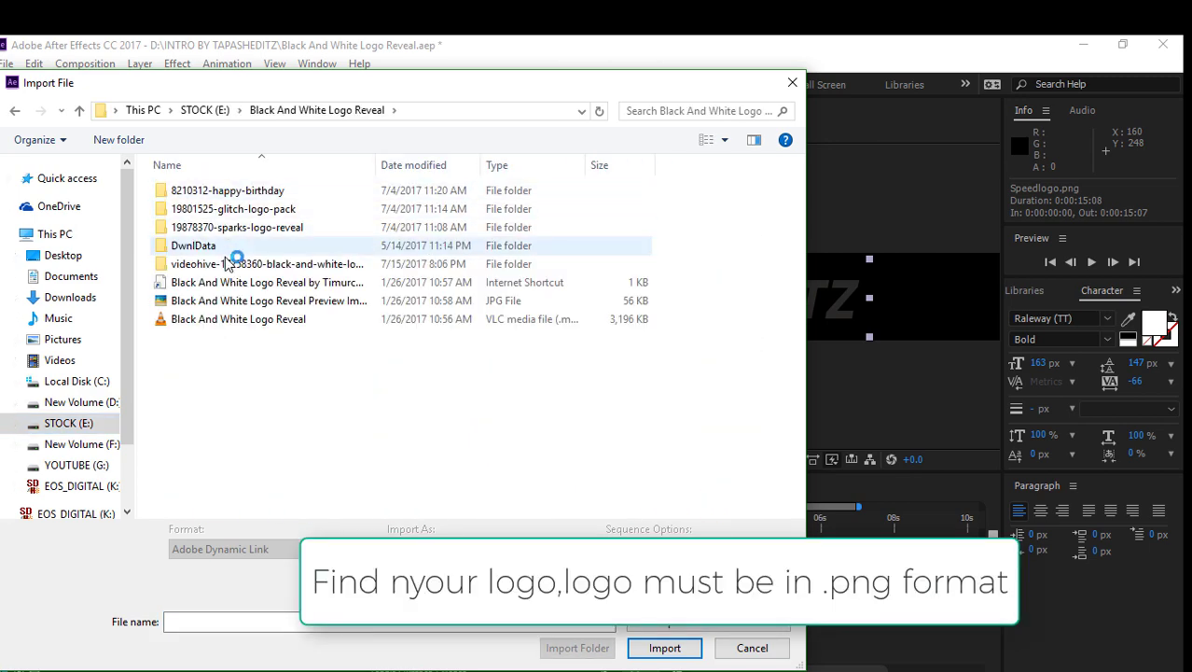
{"action": "double_click", "coordinate": [234, 264]}
{"action": "double_click", "coordinate": [207, 194]}
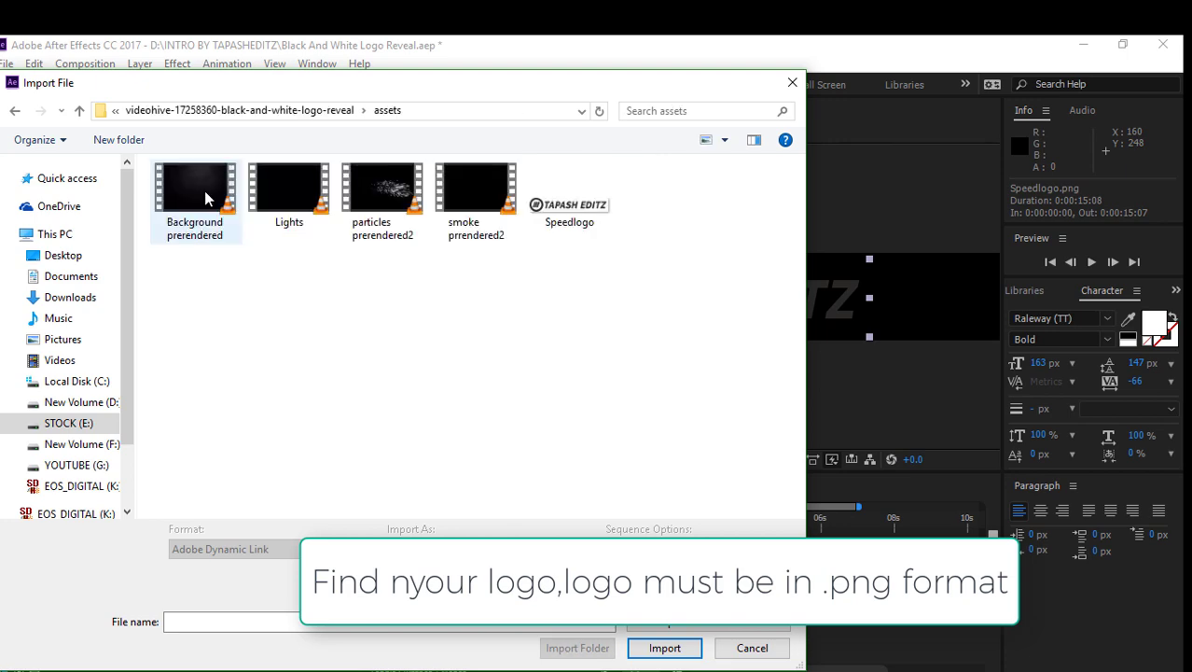
{"action": "left_click", "coordinate": [572, 213]}
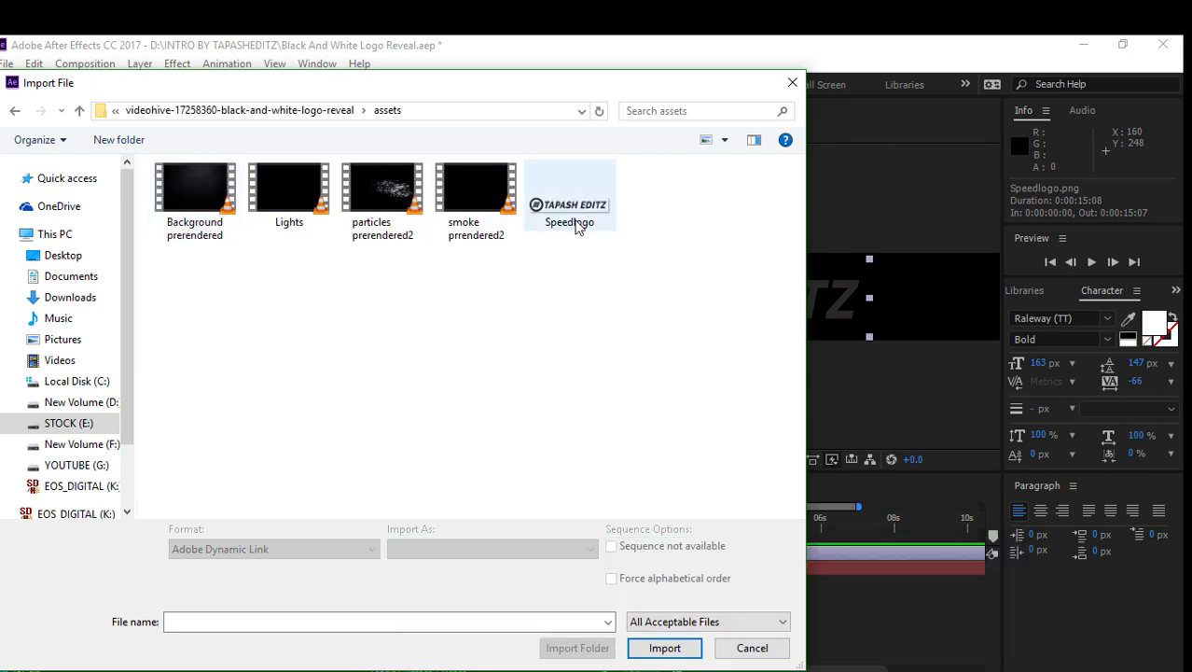
{"action": "left_click", "coordinate": [680, 634]}
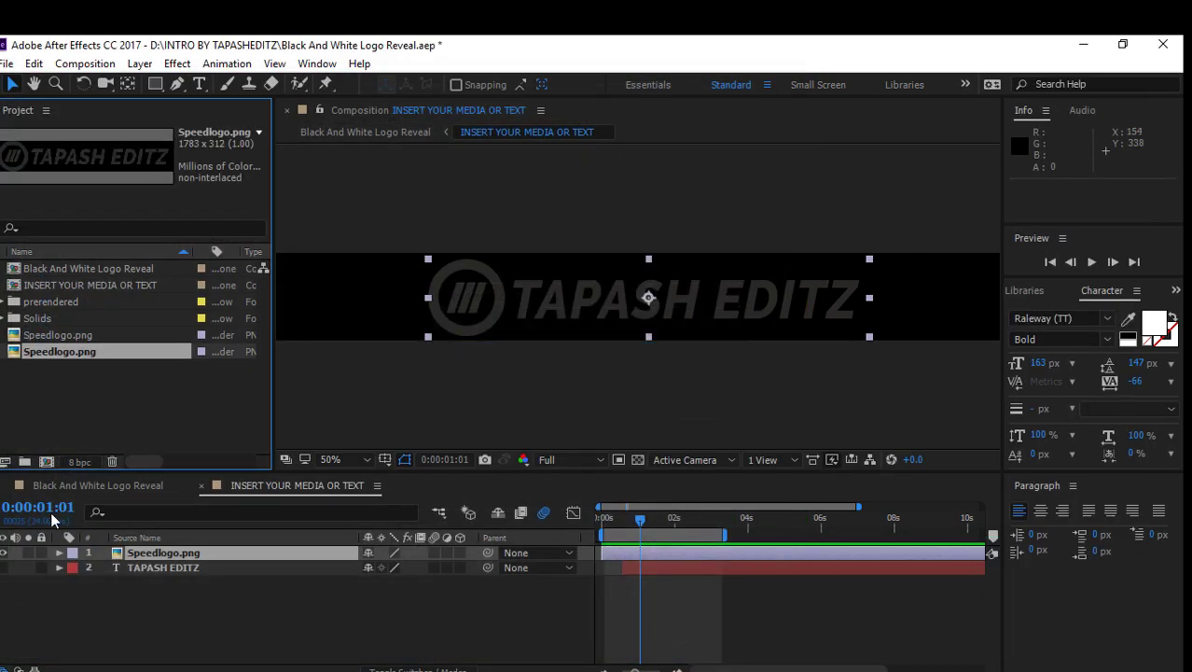
Add the new Speedlogo.png as the top layer and scale it to about 94%, 97%.
{"action": "left_click_drag", "start_coordinate": [42, 351], "coordinate": [140, 560]}
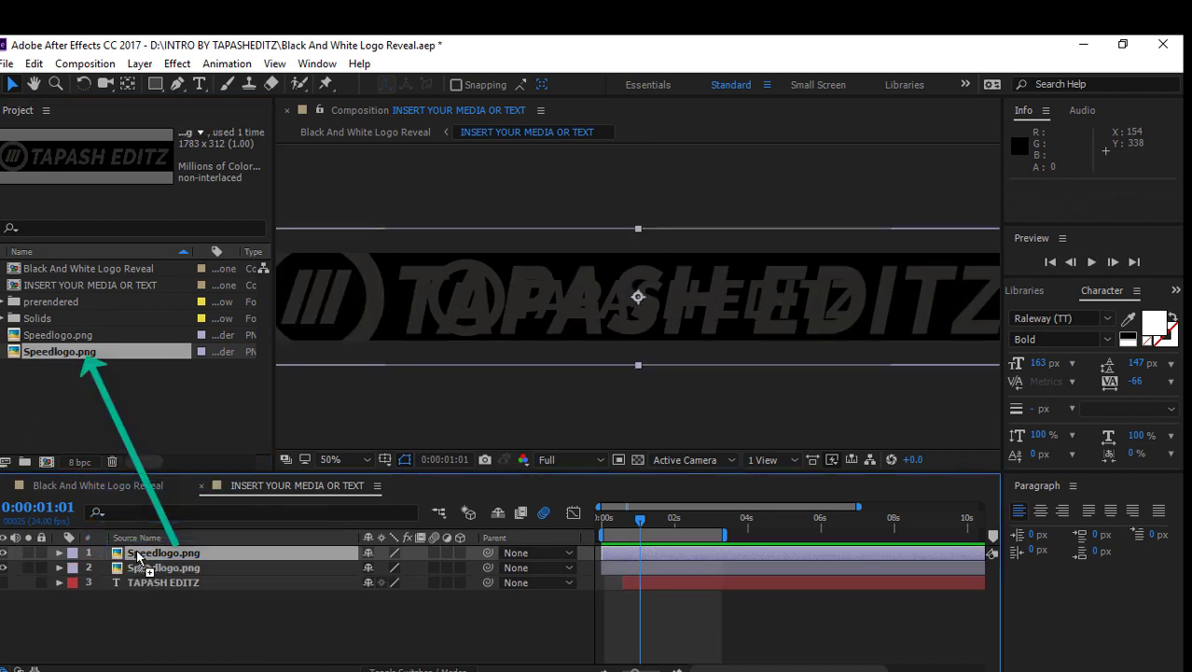
{"action": "left_click", "coordinate": [4, 567]}
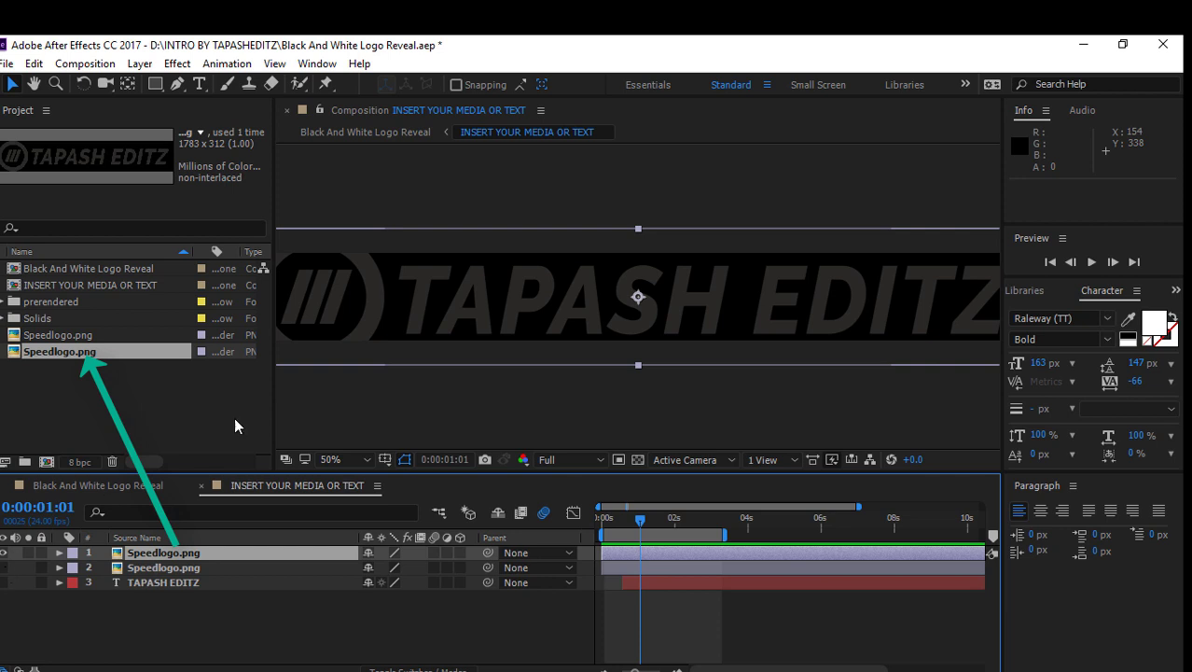
{"action": "key", "text": "comma"}
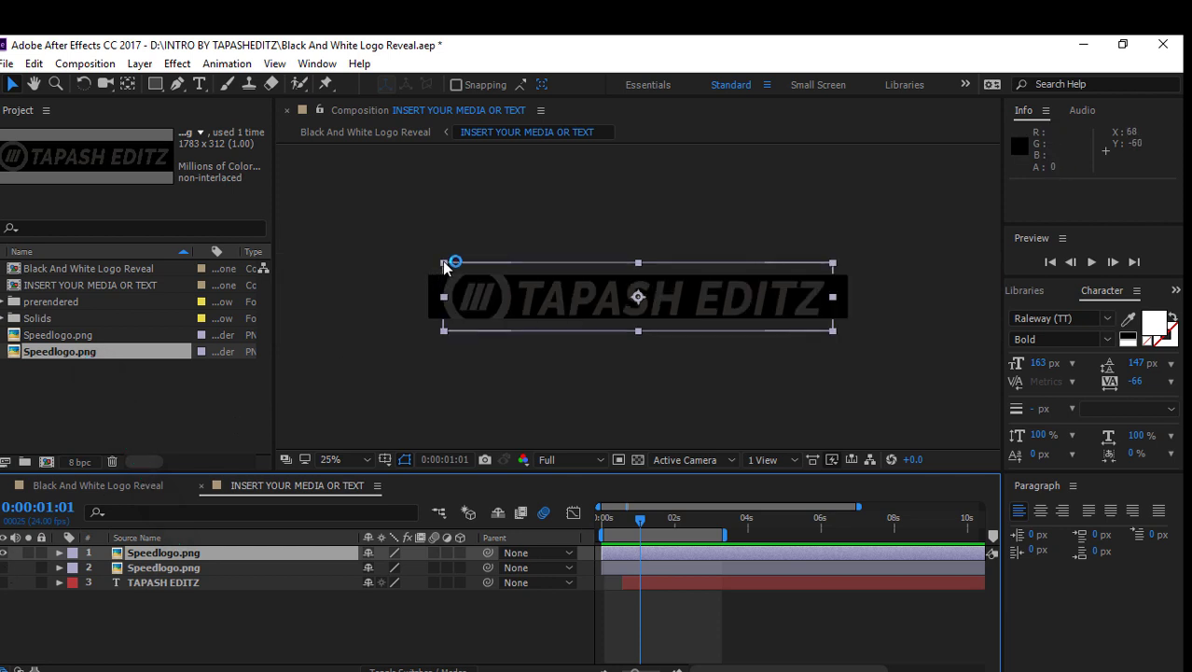
{"action": "left_click_drag", "start_coordinate": [444, 266], "coordinate": [465, 283]}
{"action": "key", "text": "slash"}
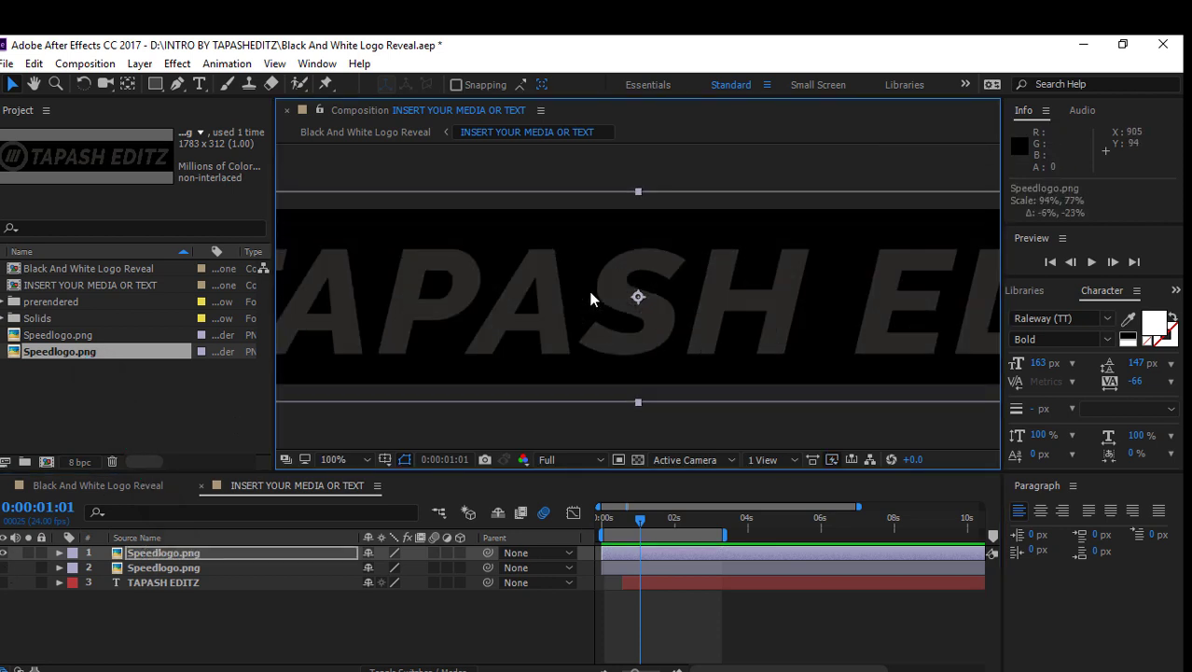
{"action": "key", "text": "comma"}
{"action": "key", "text": "comma"}
{"action": "key", "text": "comma"}
{"action": "key", "text": "comma"}
{"action": "mouse_move", "coordinate": [457, 272]}
{"action": "left_mouse_down"}
{"action": "mouse_move", "coordinate": [490, 273]}
{"action": "mouse_move", "coordinate": [439, 264]}
{"action": "mouse_move", "coordinate": [456, 264]}
{"action": "left_mouse_up"}
Hide the top Speedlogo layer and show the second Speedlogo layer instead.
{"action": "left_click", "coordinate": [3, 553]}
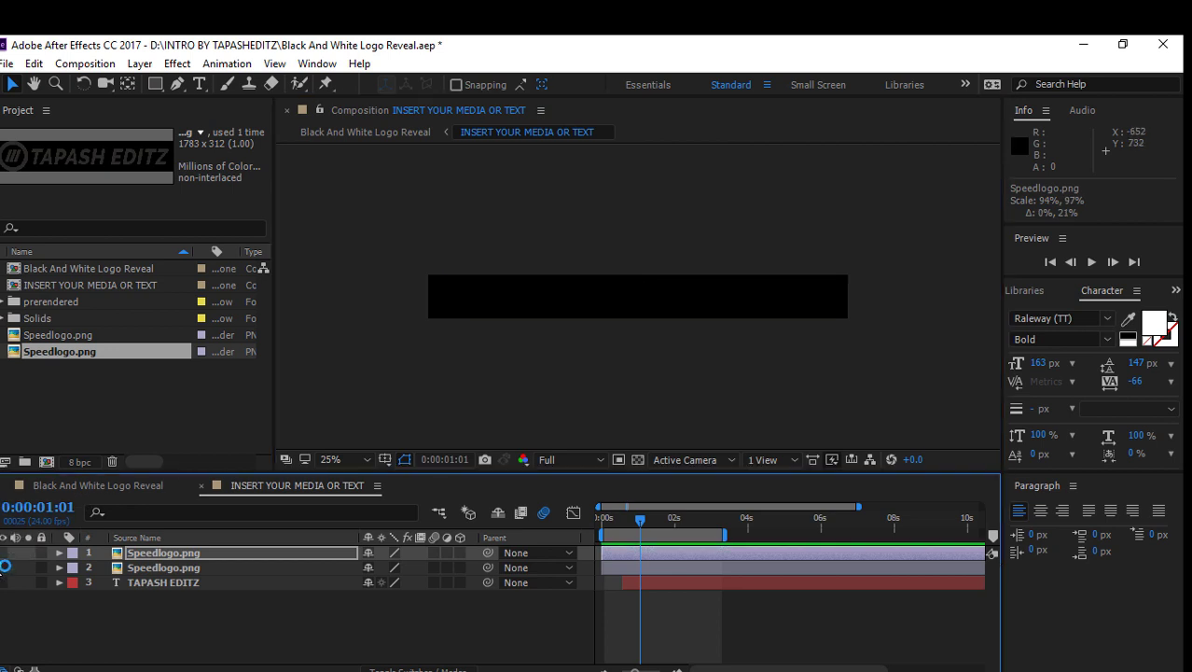
{"action": "left_click", "coordinate": [3, 567]}
{"action": "scroll", "coordinate": [594, 403], "scroll_direction": "up", "scroll_amount": 4}
{"action": "scroll", "coordinate": [593, 403], "scroll_direction": "down", "scroll_amount": 3}
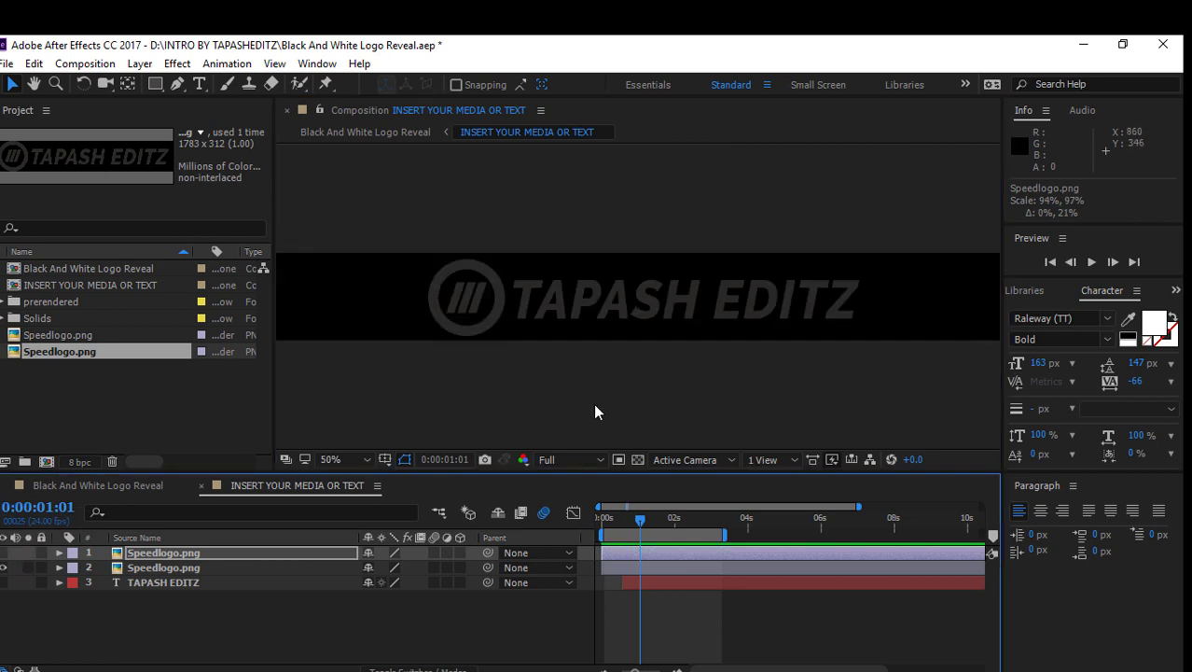
{"action": "scroll", "coordinate": [594, 403], "scroll_direction": "down", "scroll_amount": 1}
{"action": "scroll", "coordinate": [593, 403], "scroll_direction": "up", "scroll_amount": 2}
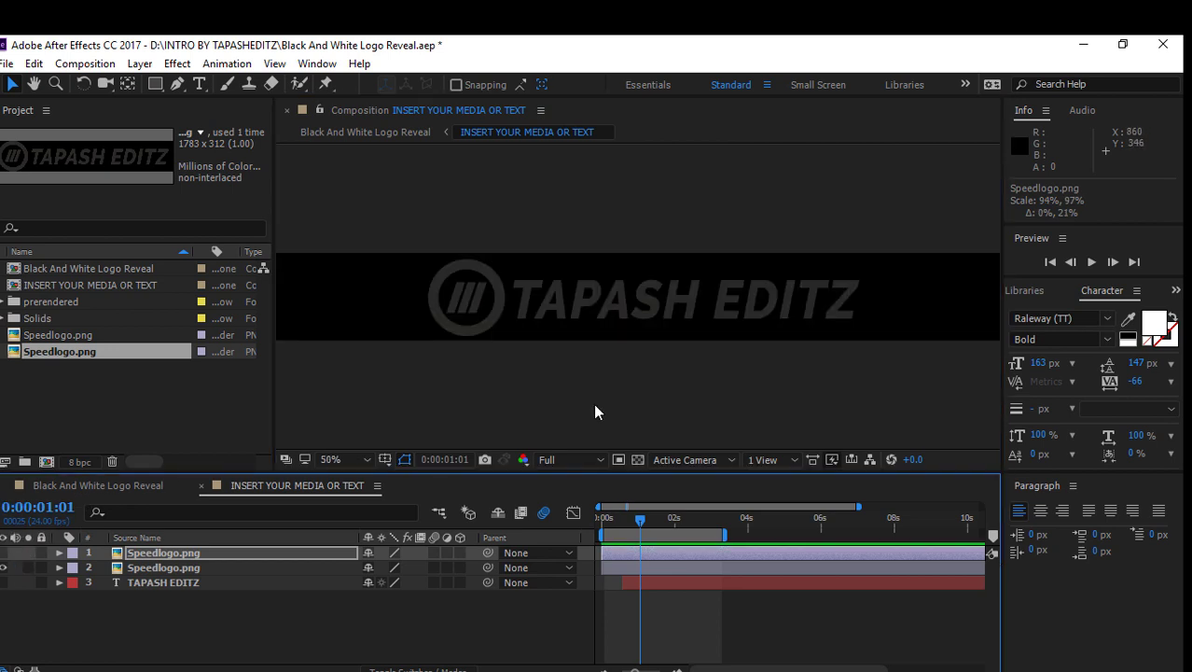
Hide the Speedlogo layer, show the text layer and replace TAPASH EDITZ with 'YOUR NAME'.
{"action": "left_click", "coordinate": [4, 567]}
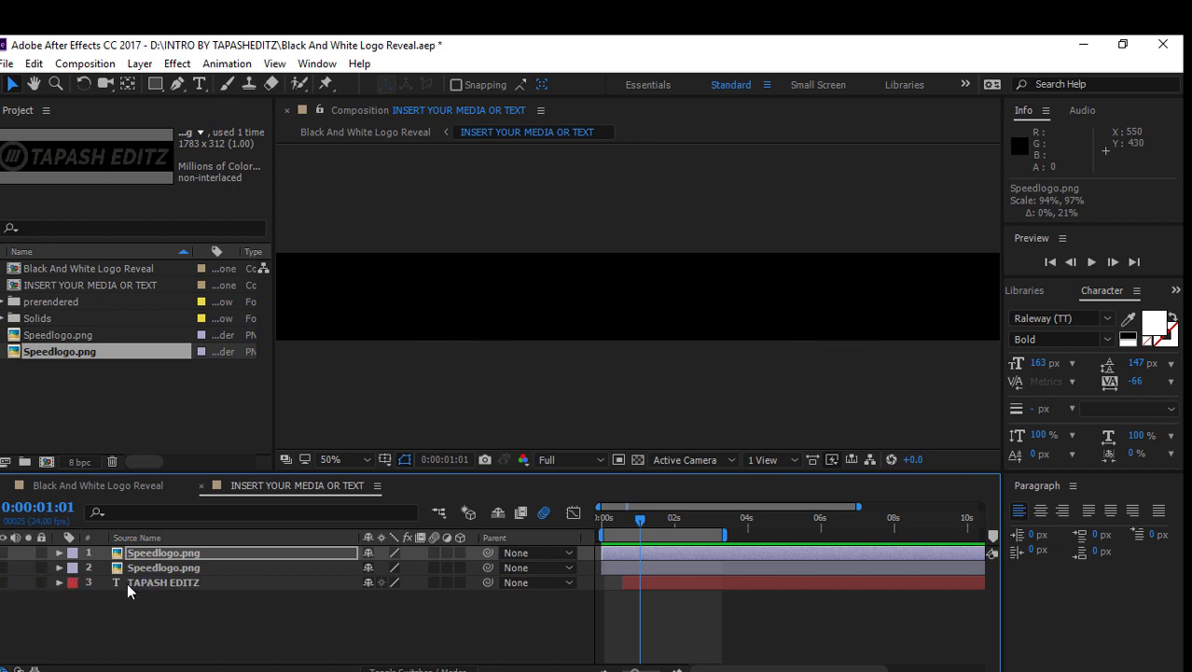
{"action": "left_click", "coordinate": [129, 582]}
{"action": "left_click", "coordinate": [4, 582]}
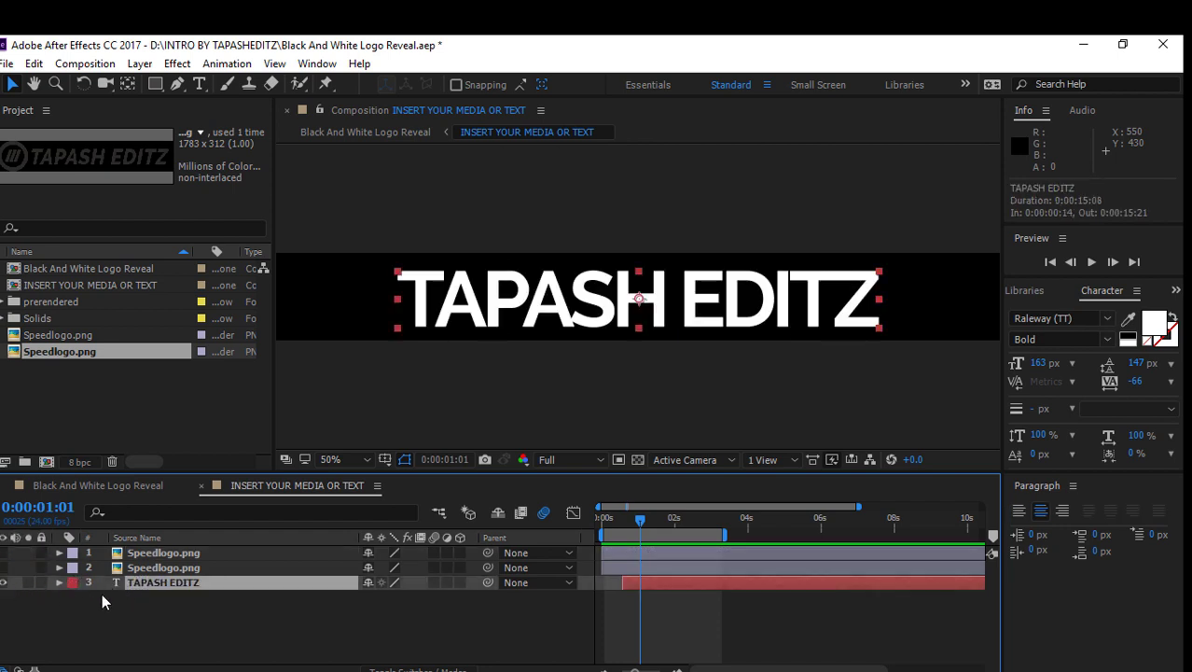
{"action": "double_click", "coordinate": [141, 580]}
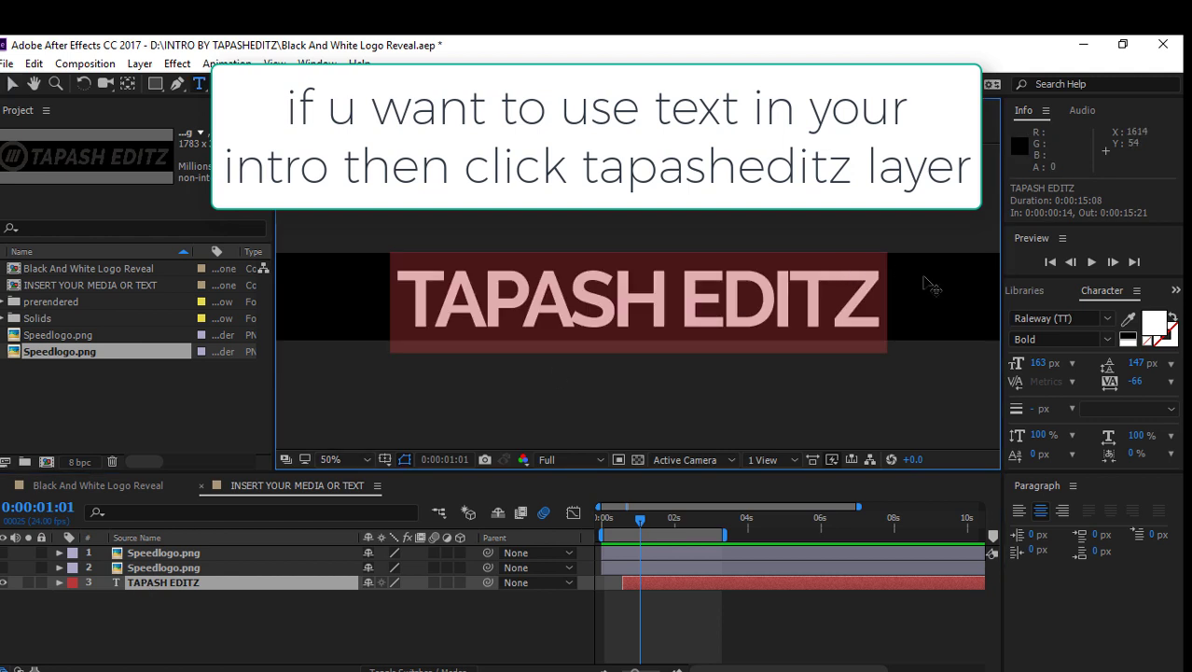
{"action": "key", "text": "BackSpace"}
{"action": "type", "text": "Y"}
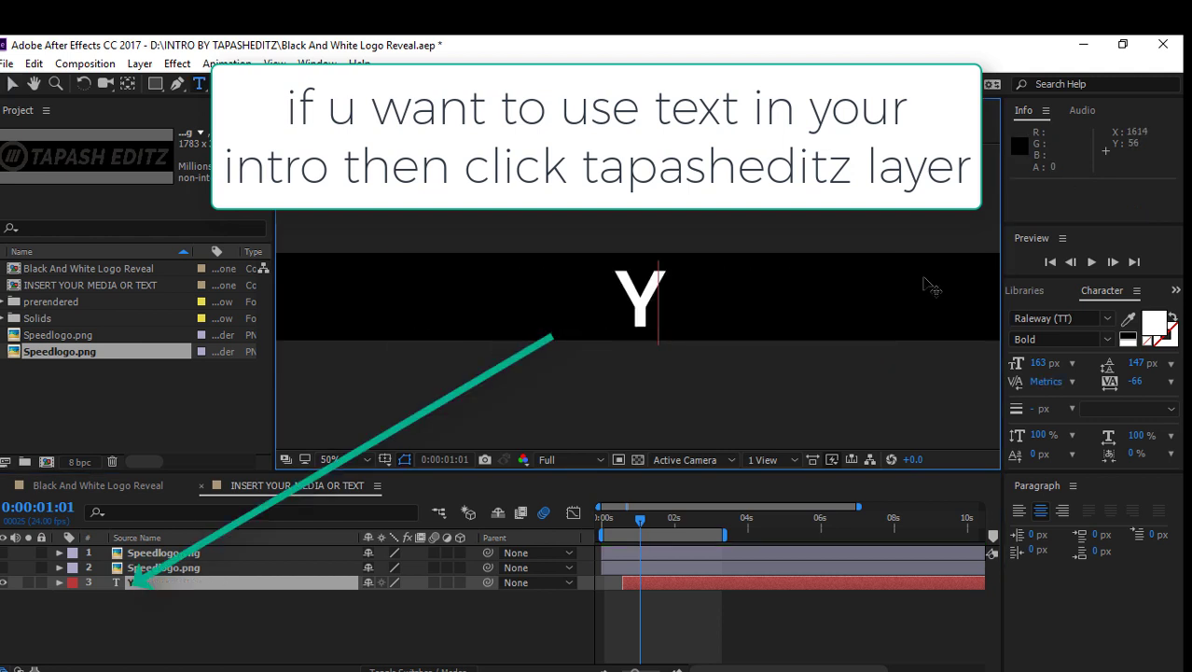
{"action": "type", "text": "OUR"}
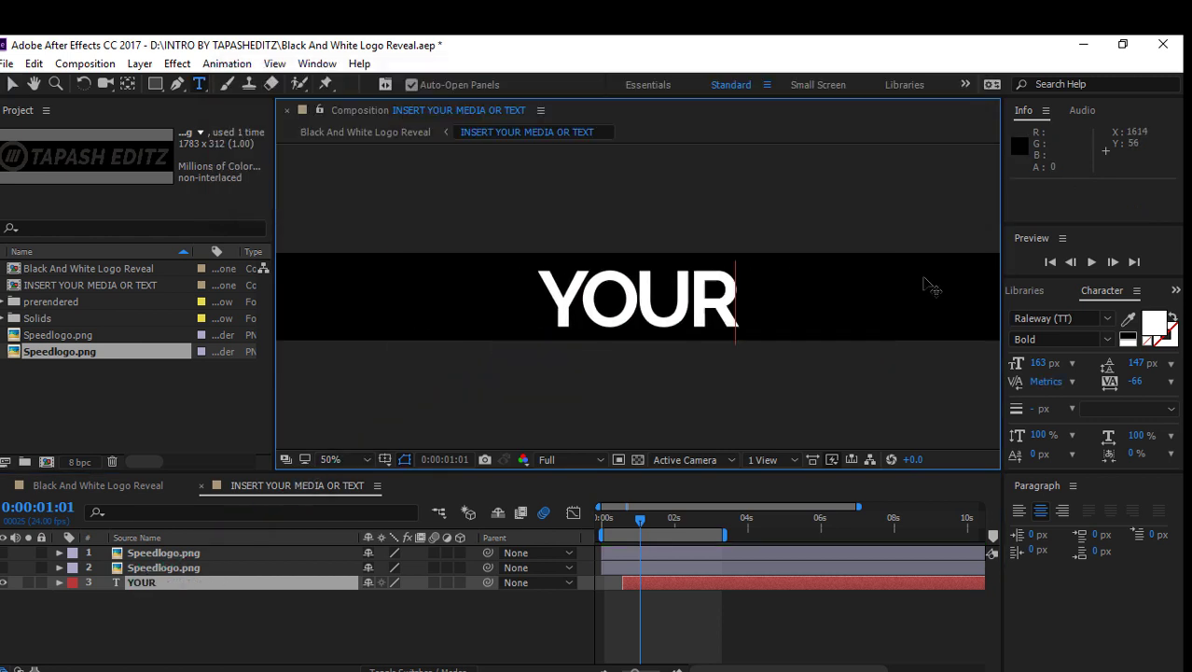
{"action": "type", "text": " NAM"}
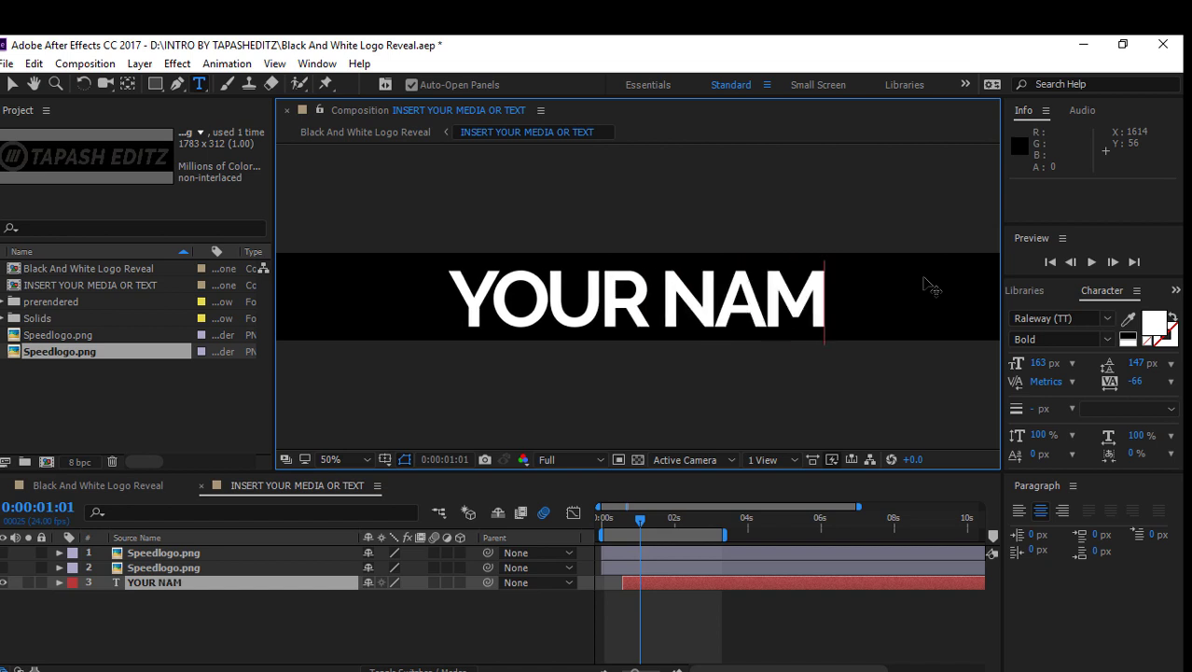
{"action": "type", "text": "E"}
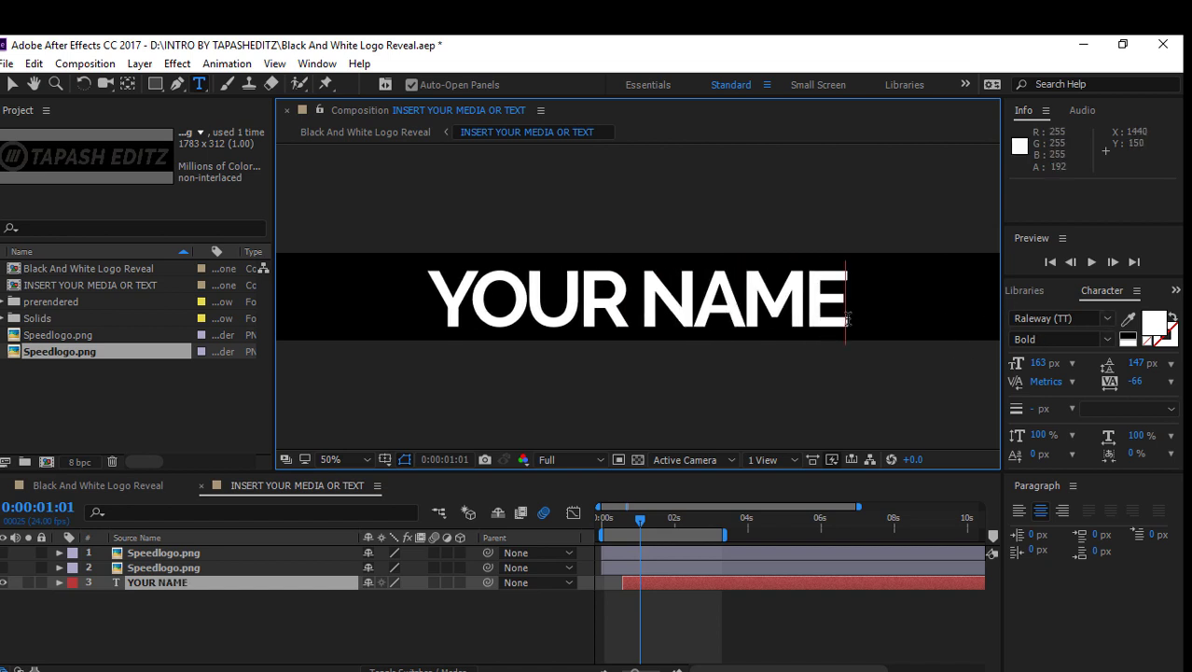
Style YOUR NAME in Raleway ExtraBold Italic and return to the Black And White Logo Reveal composition.
{"action": "left_click_drag", "start_coordinate": [847, 319], "coordinate": [422, 308]}
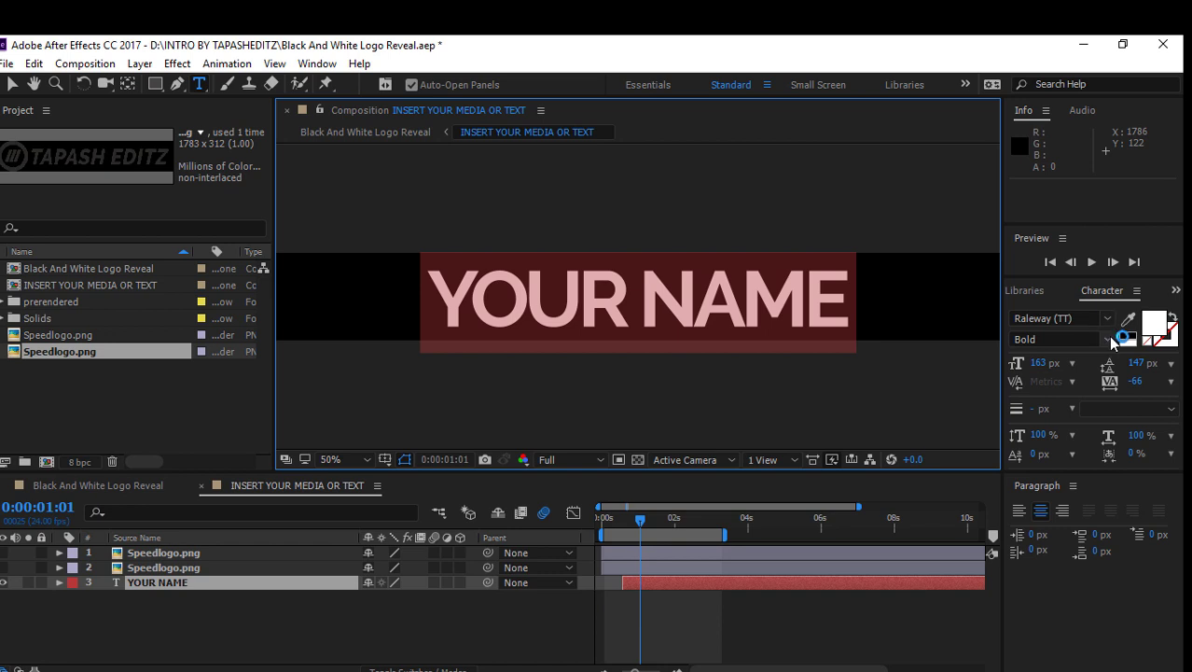
{"action": "left_click", "coordinate": [1109, 339]}
{"action": "left_click", "coordinate": [1104, 391]}
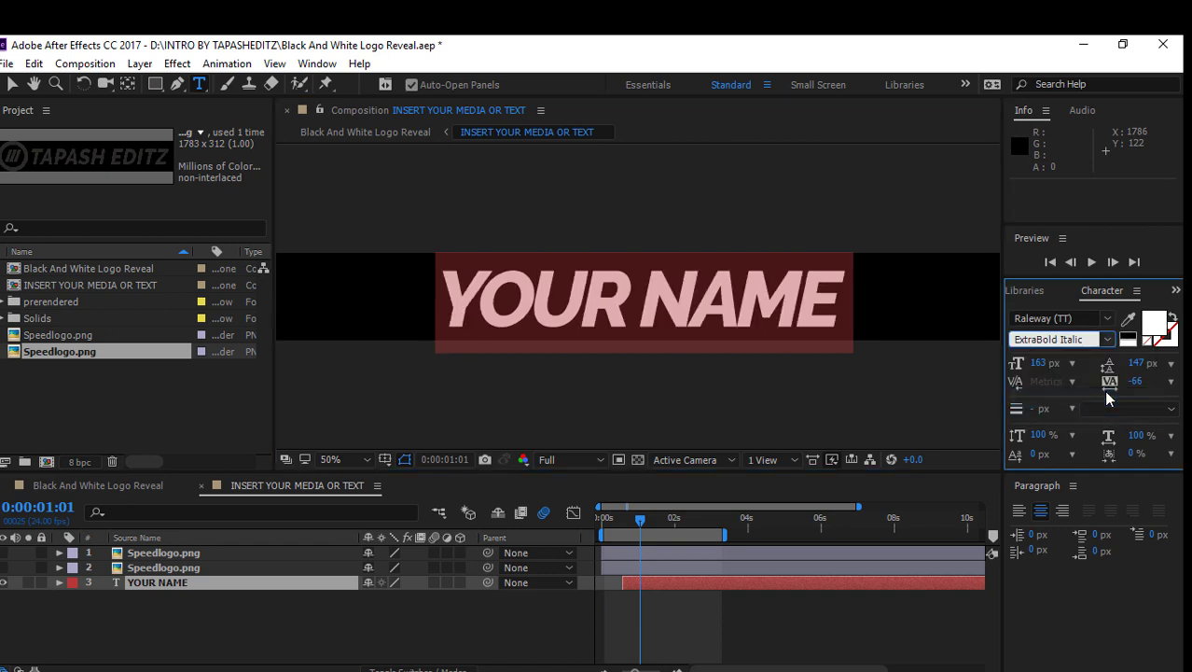
{"action": "left_click", "coordinate": [869, 310]}
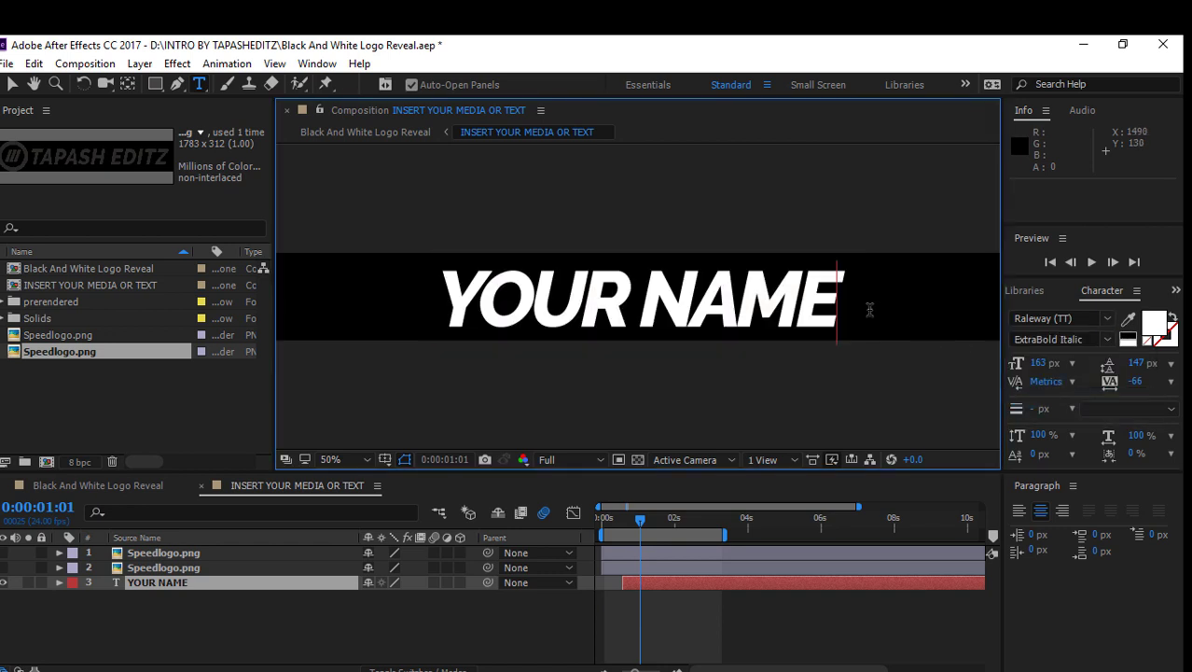
{"action": "left_click", "coordinate": [85, 488]}
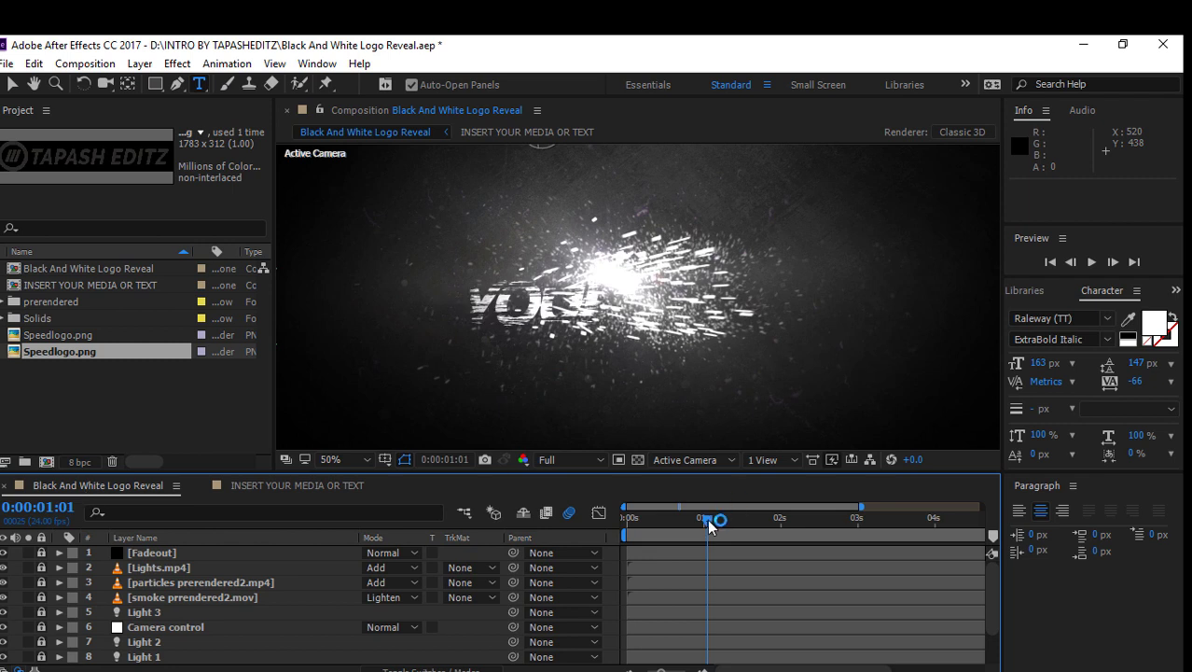
Scrub and play previews of the YOUR NAME reveal, then return to INSERT YOUR MEDIA OR TEXT.
{"action": "left_click_drag", "start_coordinate": [709, 525], "coordinate": [737, 528]}
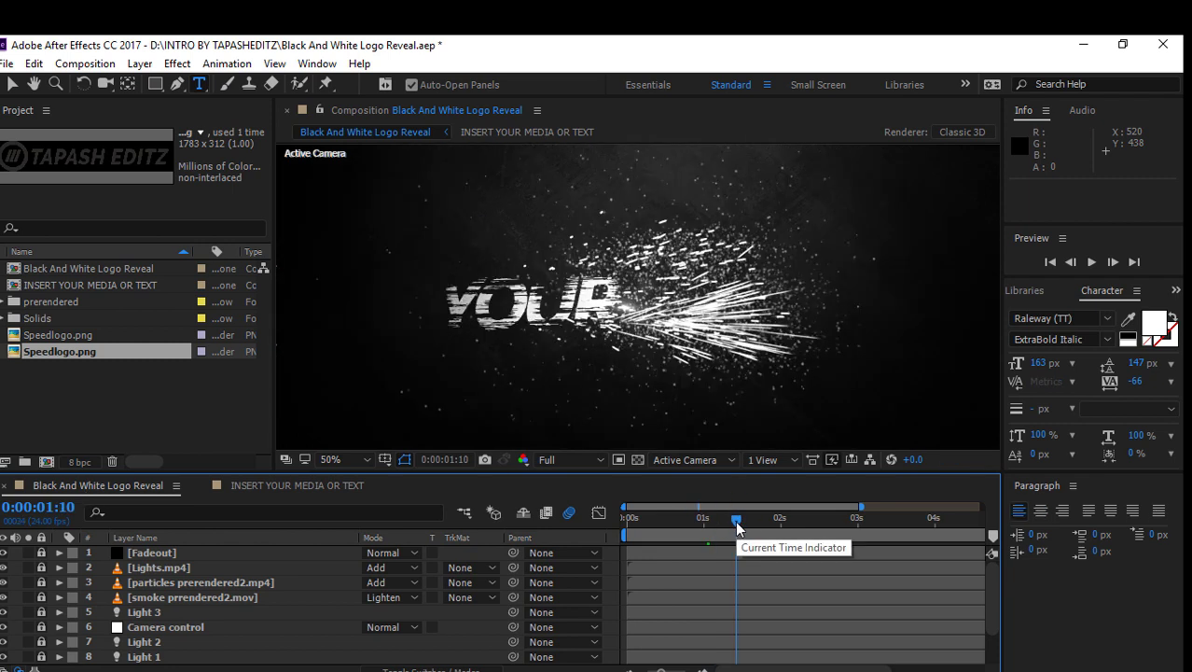
{"action": "left_click_drag", "start_coordinate": [737, 528], "coordinate": [653, 528]}
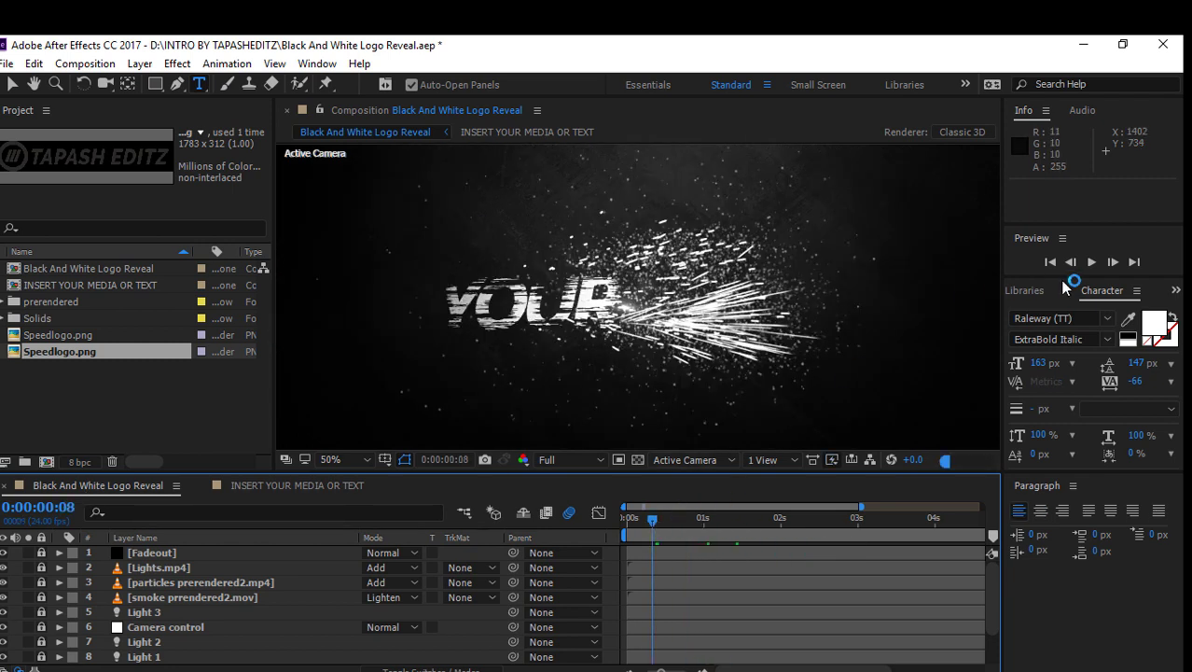
{"action": "left_click", "coordinate": [1091, 263]}
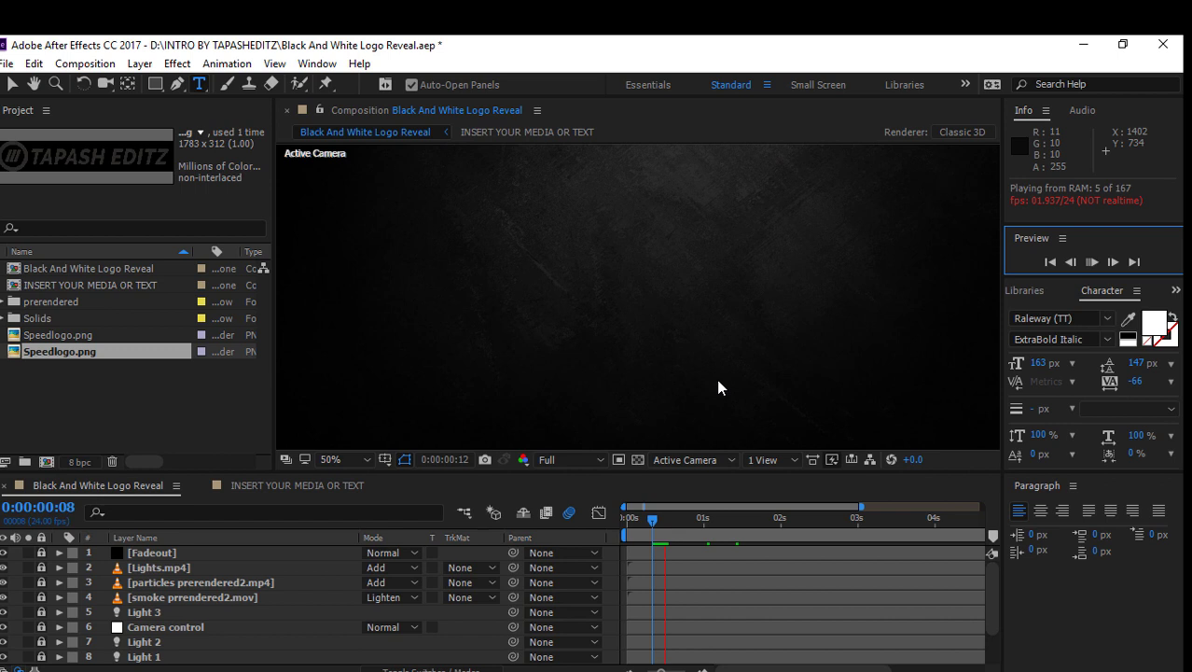
{"action": "left_click", "coordinate": [683, 505]}
{"action": "mouse_move", "coordinate": [652, 520]}
{"action": "left_mouse_down"}
{"action": "mouse_move", "coordinate": [724, 527]}
{"action": "mouse_move", "coordinate": [710, 520]}
{"action": "left_mouse_up"}
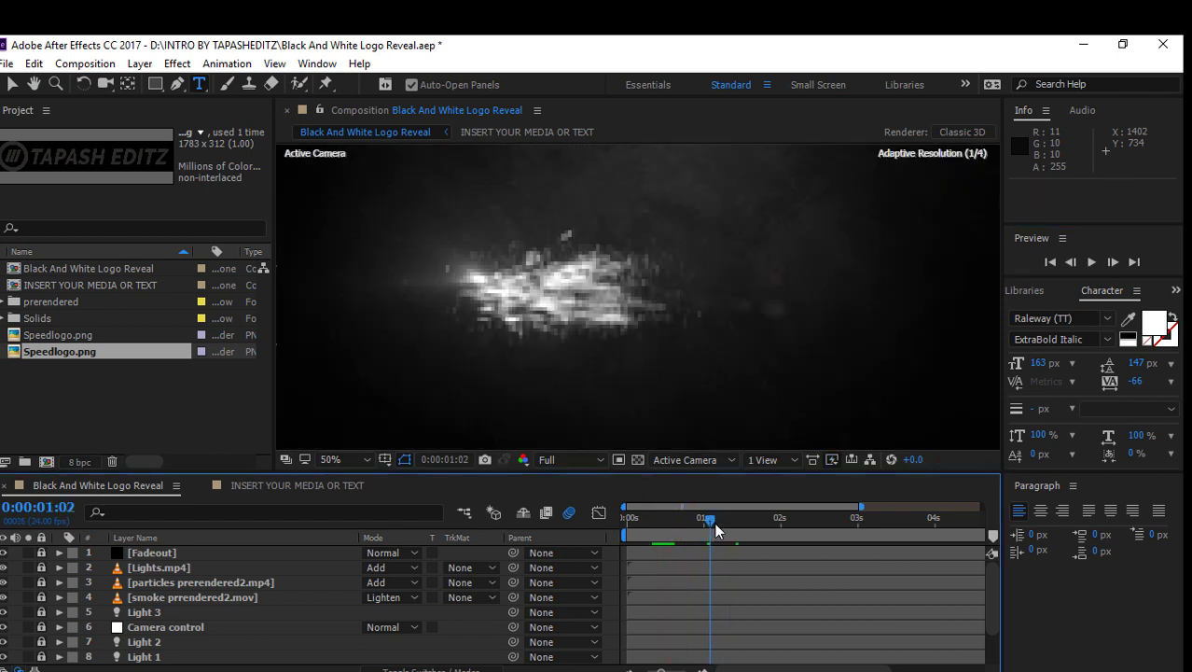
{"action": "left_click", "coordinate": [1092, 261]}
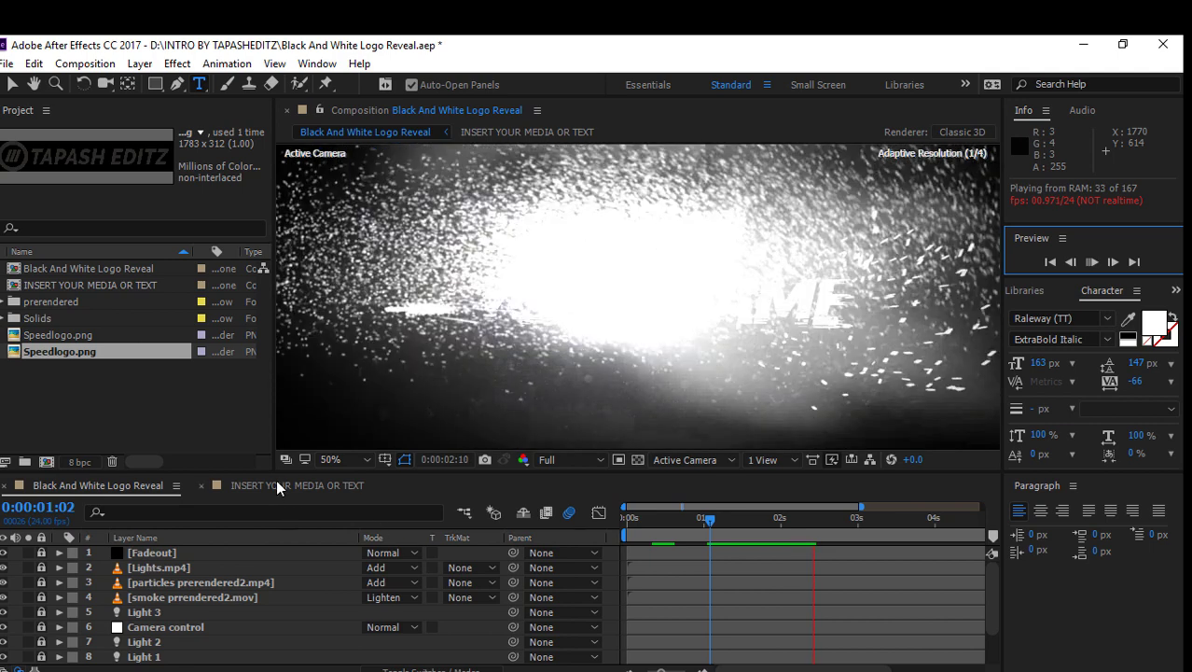
{"action": "left_click", "coordinate": [276, 485]}
In the placeholder comp, hide the YOUR NAME layer and show the small circle Speedlogo.png layer.
{"action": "left_click", "coordinate": [3, 584]}
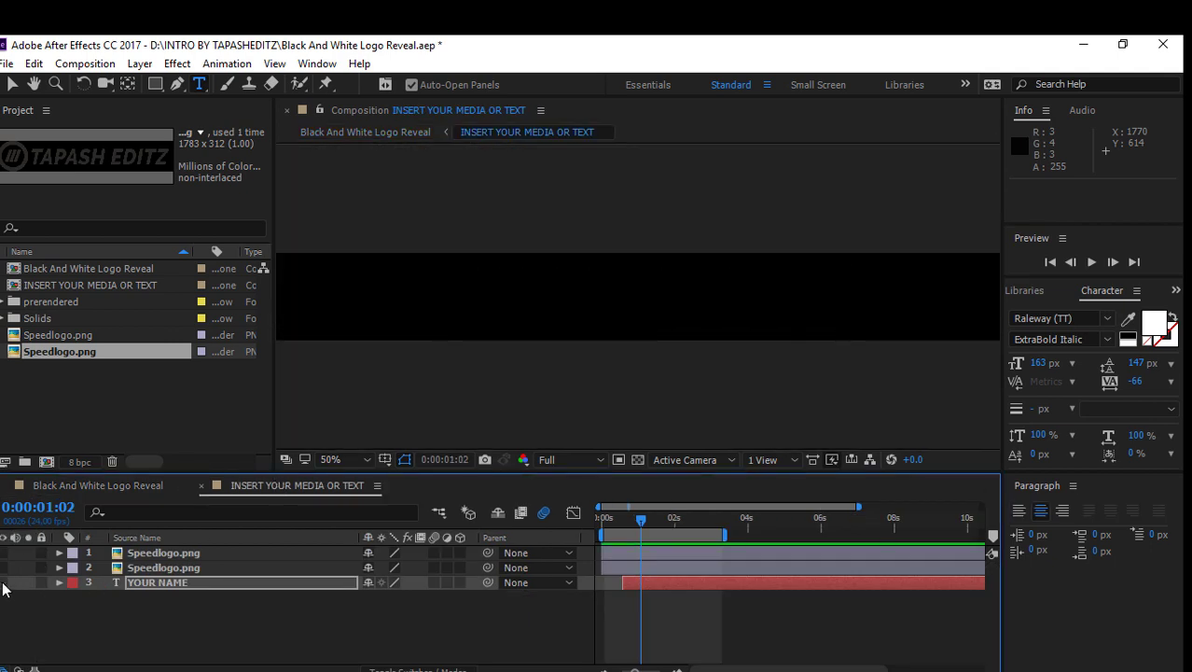
{"action": "left_click", "coordinate": [3, 553]}
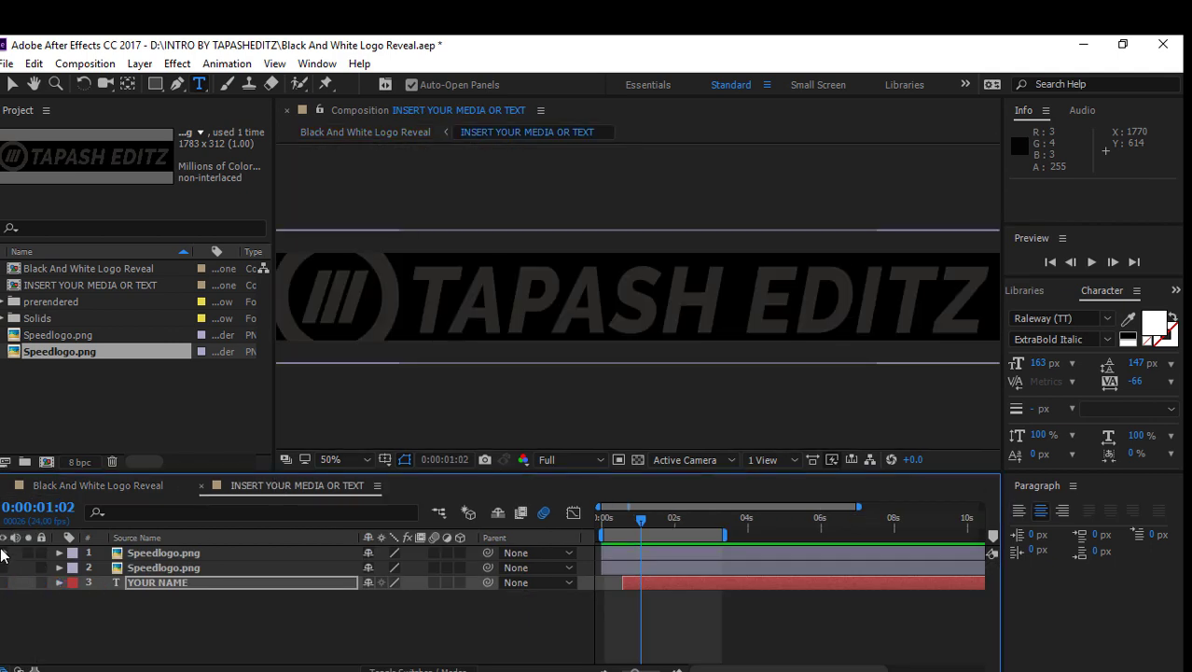
{"action": "left_click", "coordinate": [3, 553]}
{"action": "left_click", "coordinate": [3, 567]}
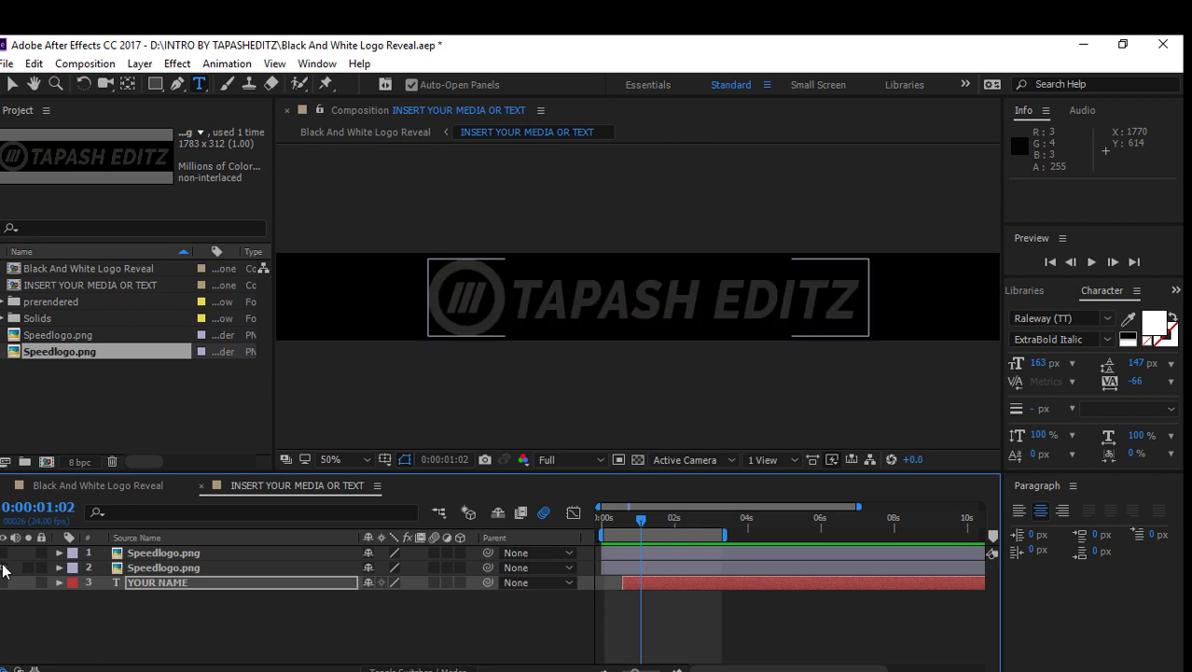
Back in Black And White Logo Reveal, scrub to about two seconds to check the logo, then return to the start.
{"action": "left_click", "coordinate": [145, 486]}
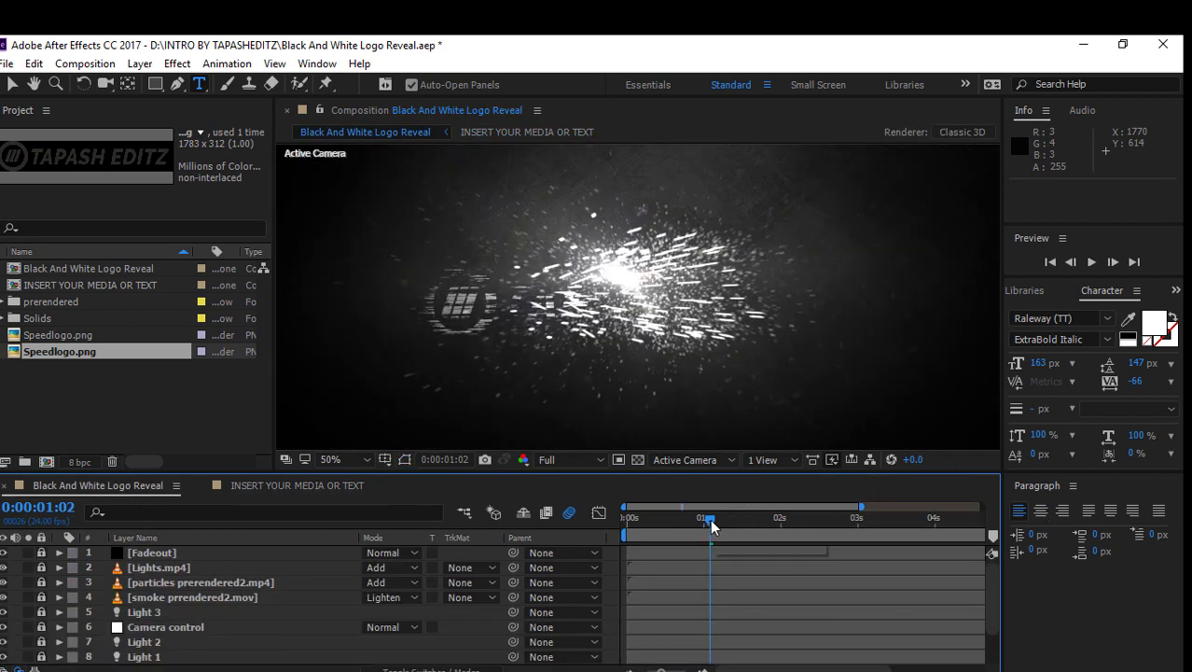
{"action": "left_click_drag", "start_coordinate": [710, 519], "coordinate": [757, 521]}
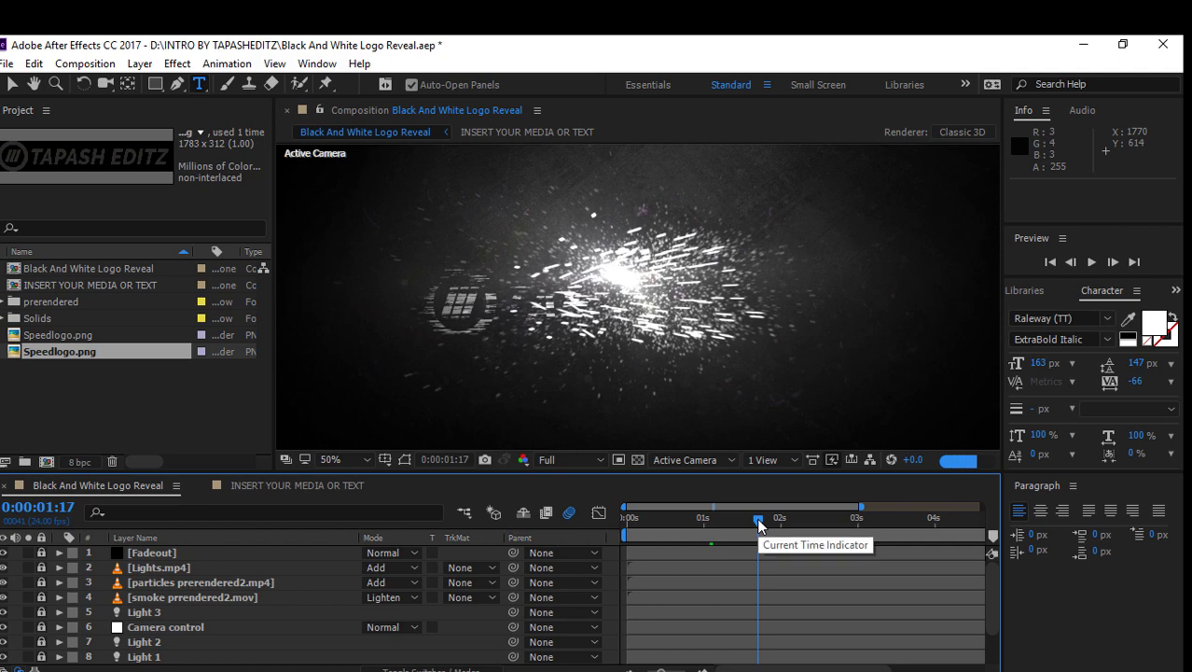
{"action": "left_click_drag", "start_coordinate": [757, 521], "coordinate": [791, 523]}
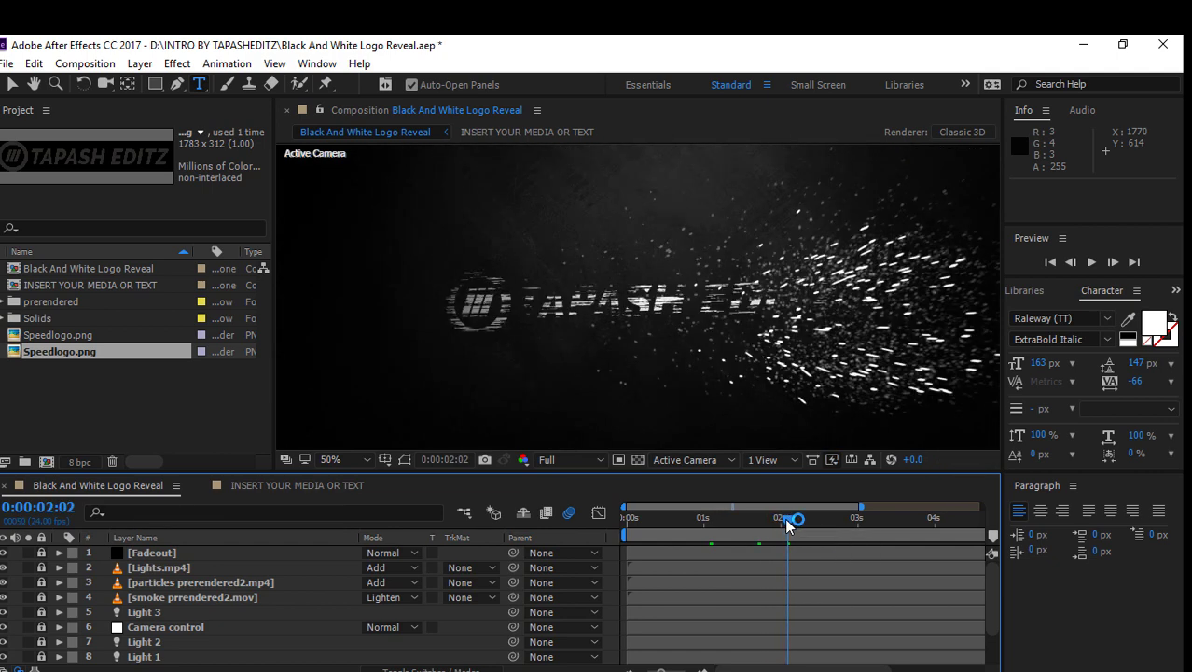
{"action": "left_click", "coordinate": [793, 525]}
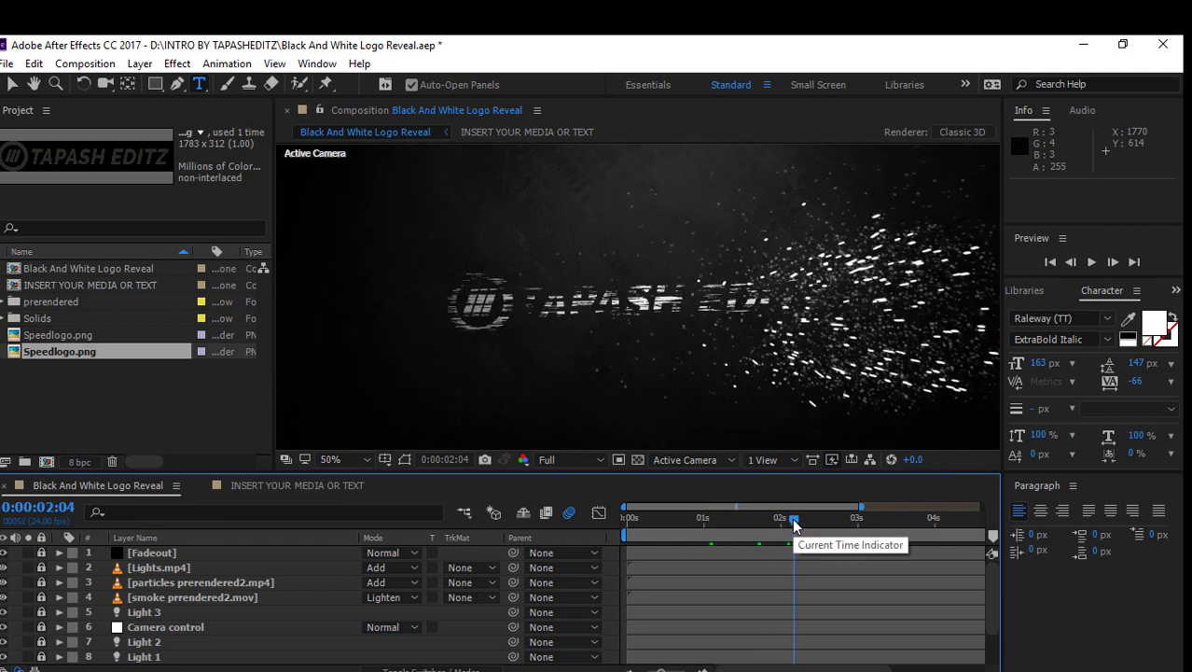
{"action": "left_click_drag", "start_coordinate": [793, 525], "coordinate": [627, 520]}
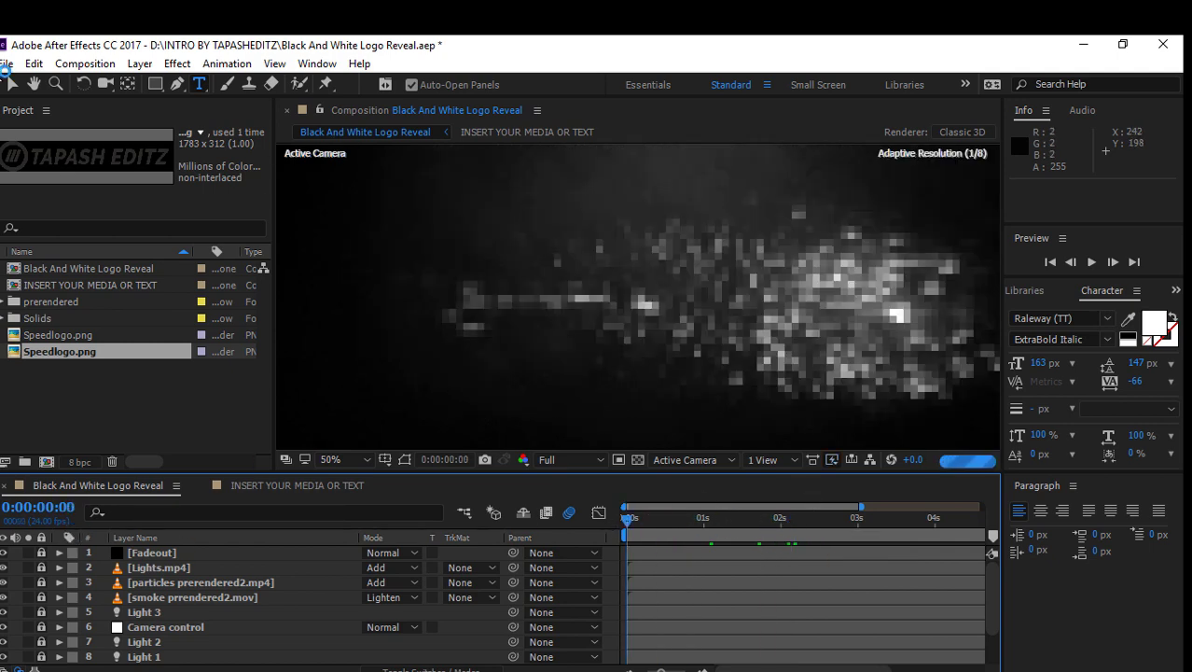
Add the Black And White Logo Reveal composition to the render queue as item 4.
{"action": "left_click", "coordinate": [79, 66]}
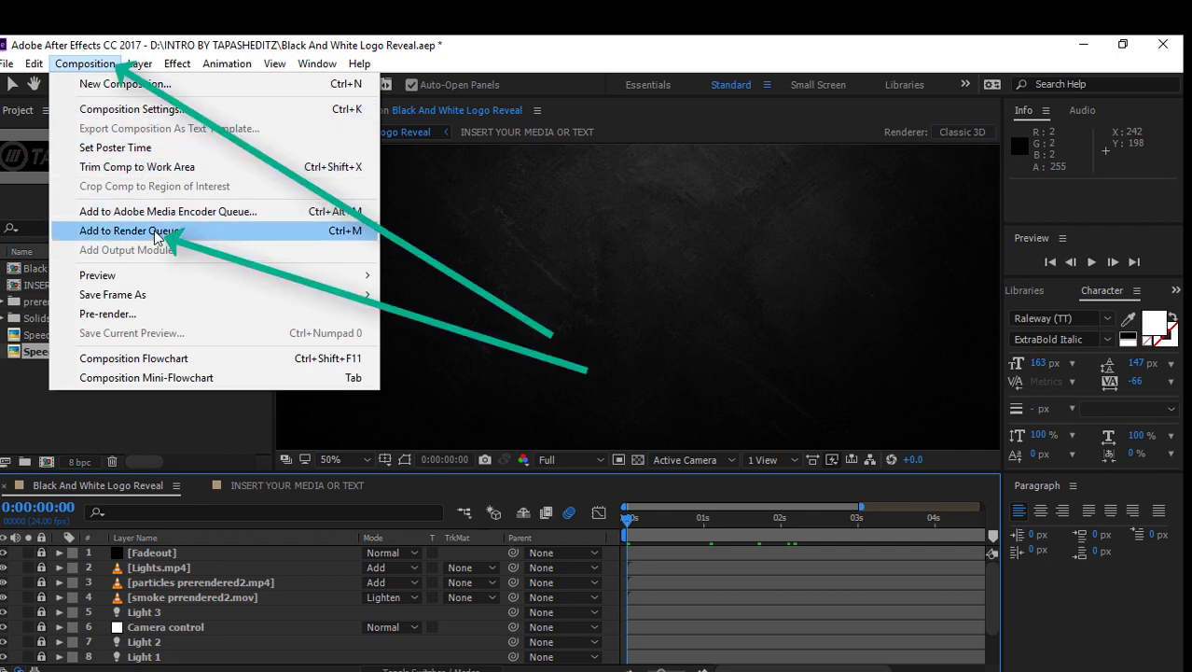
{"action": "key", "text": "Escape"}
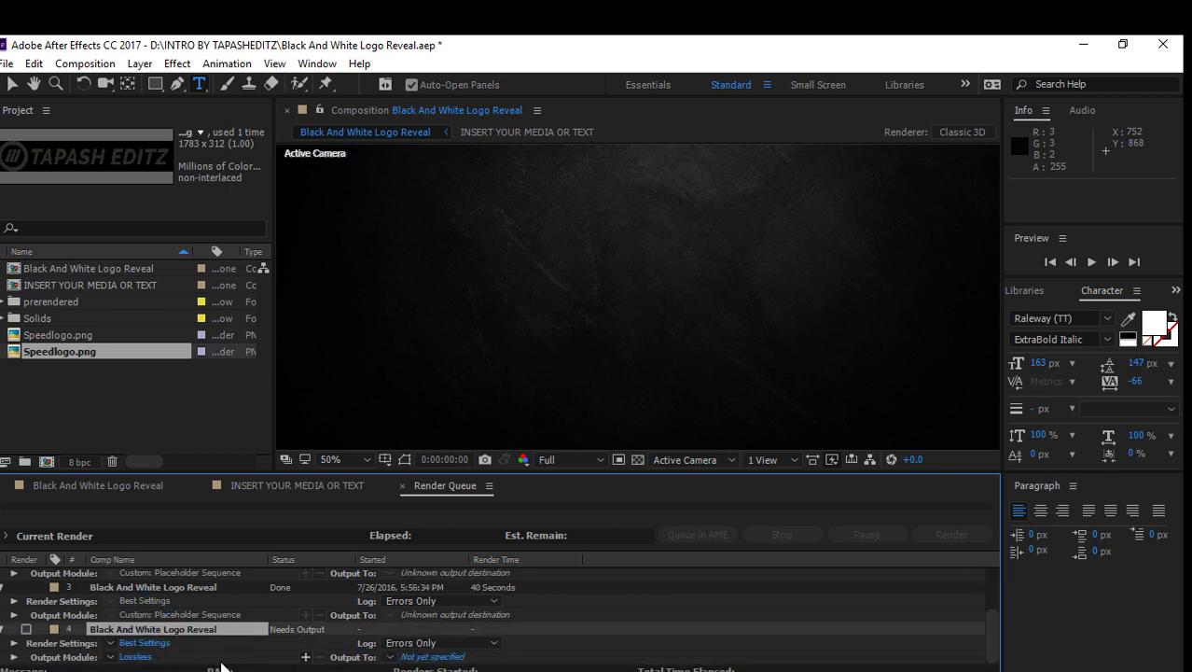
{"action": "left_click", "coordinate": [390, 657]}
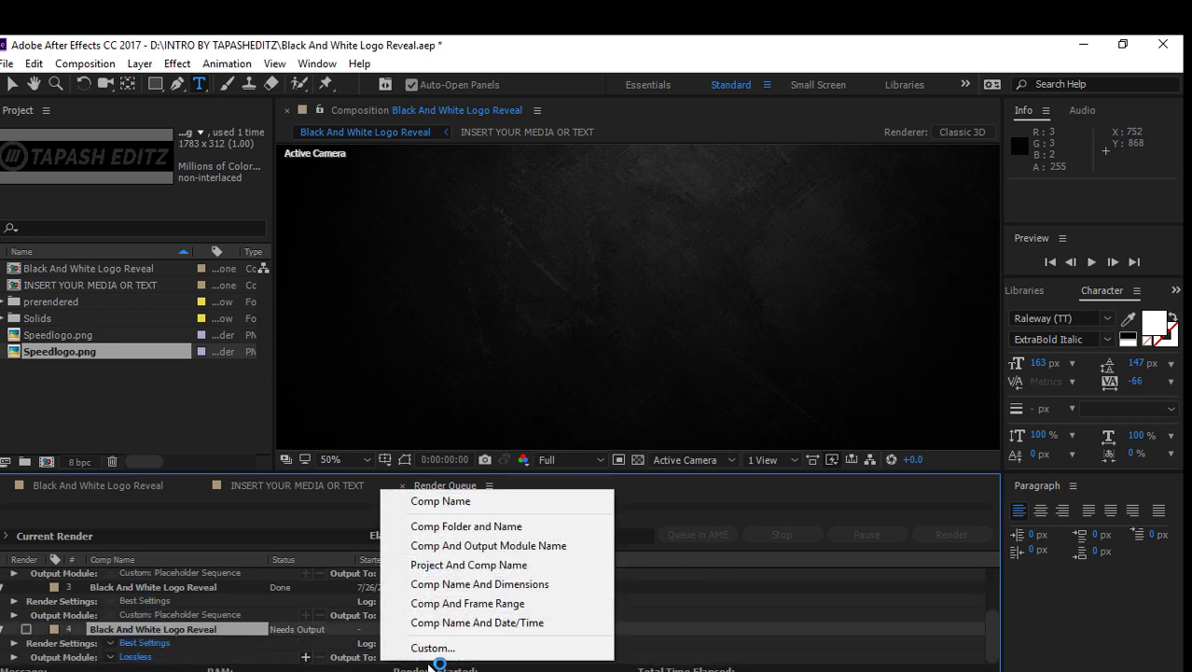
Set the output to save Black And White Logo Reveal.avi on the Desktop.
{"action": "left_click", "coordinate": [431, 649]}
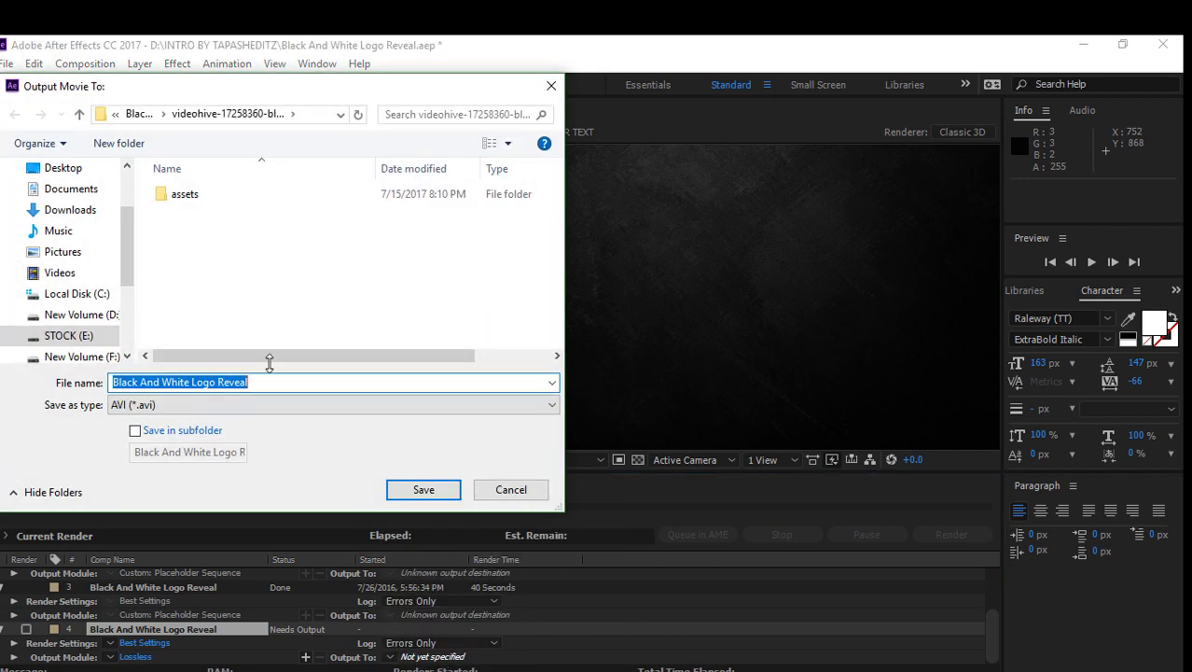
{"action": "scroll", "coordinate": [102, 233], "scroll_direction": "up", "scroll_amount": 2}
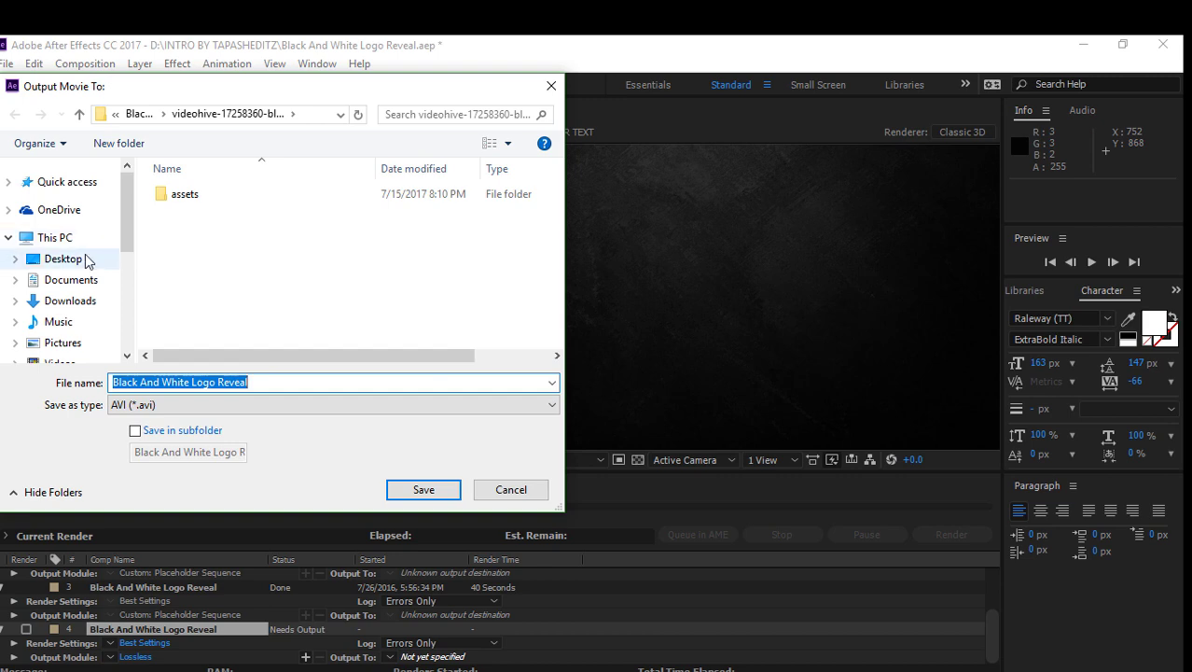
{"action": "left_click", "coordinate": [63, 260]}
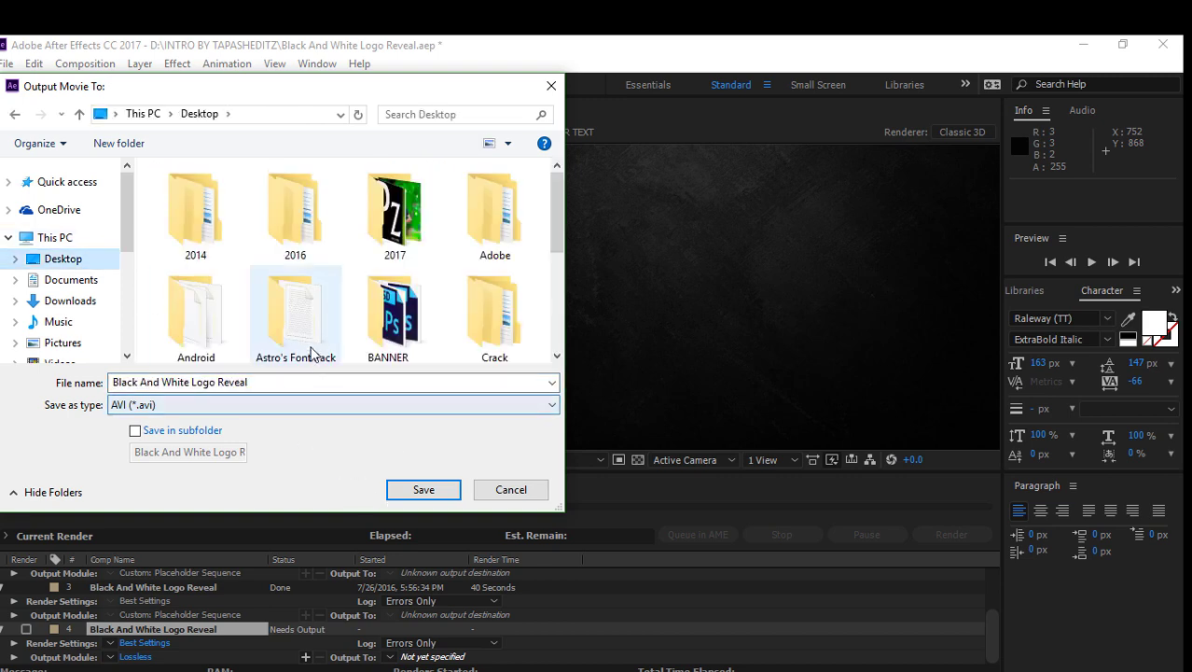
{"action": "scroll", "coordinate": [312, 352], "scroll_direction": "down", "scroll_amount": 5}
{"action": "left_click", "coordinate": [422, 490]}
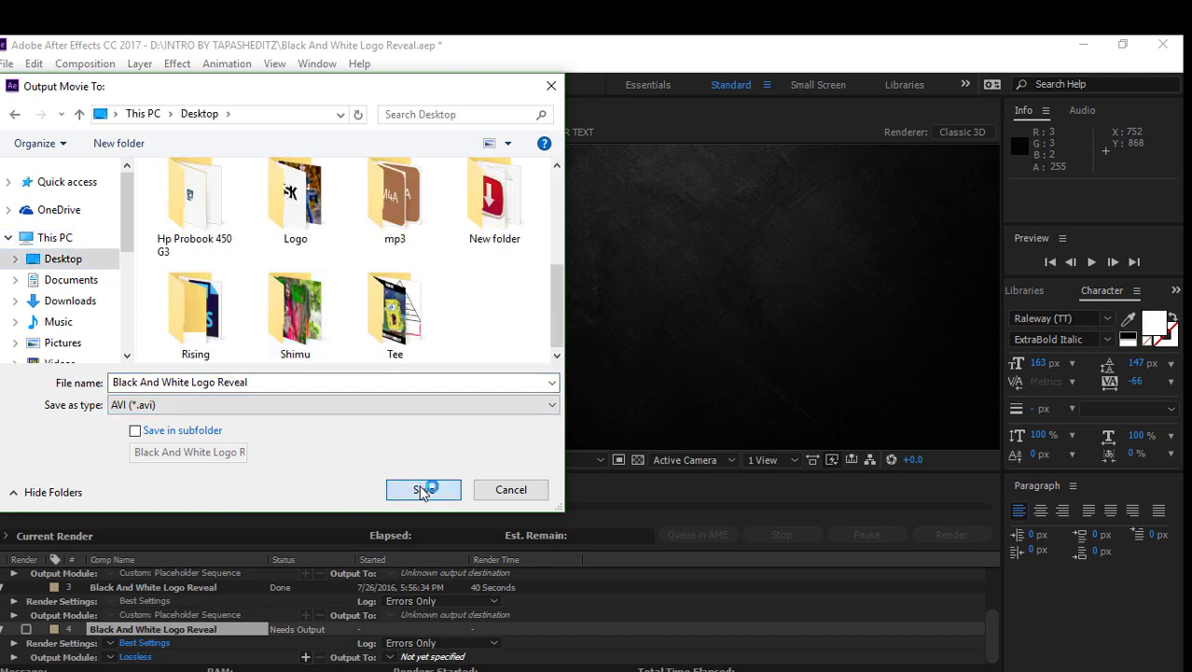
Leave the output module preset unchanged and bring up the Output Module Settings.
{"action": "left_click", "coordinate": [113, 658]}
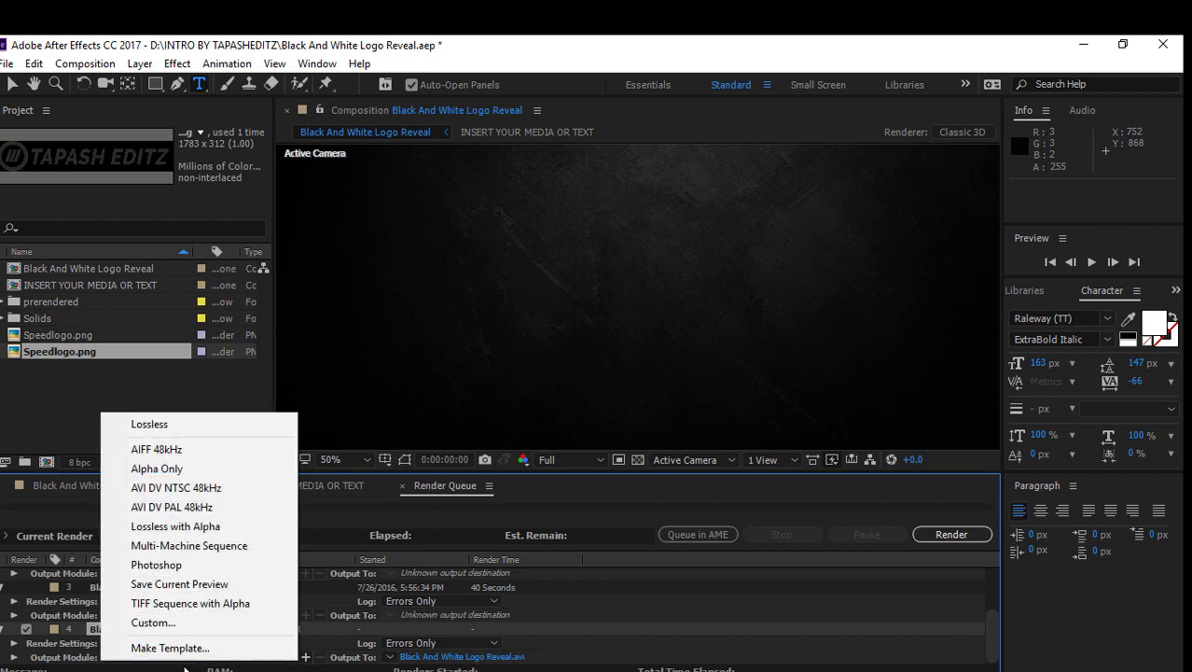
{"action": "left_click", "coordinate": [109, 658]}
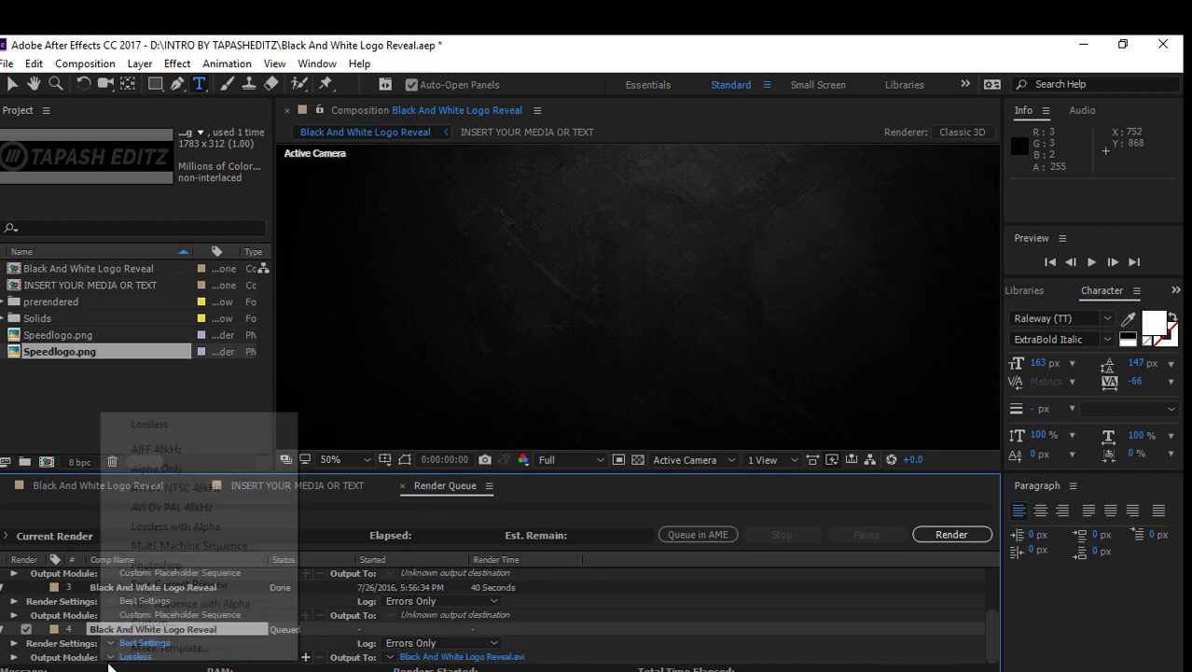
{"action": "left_click", "coordinate": [606, 648]}
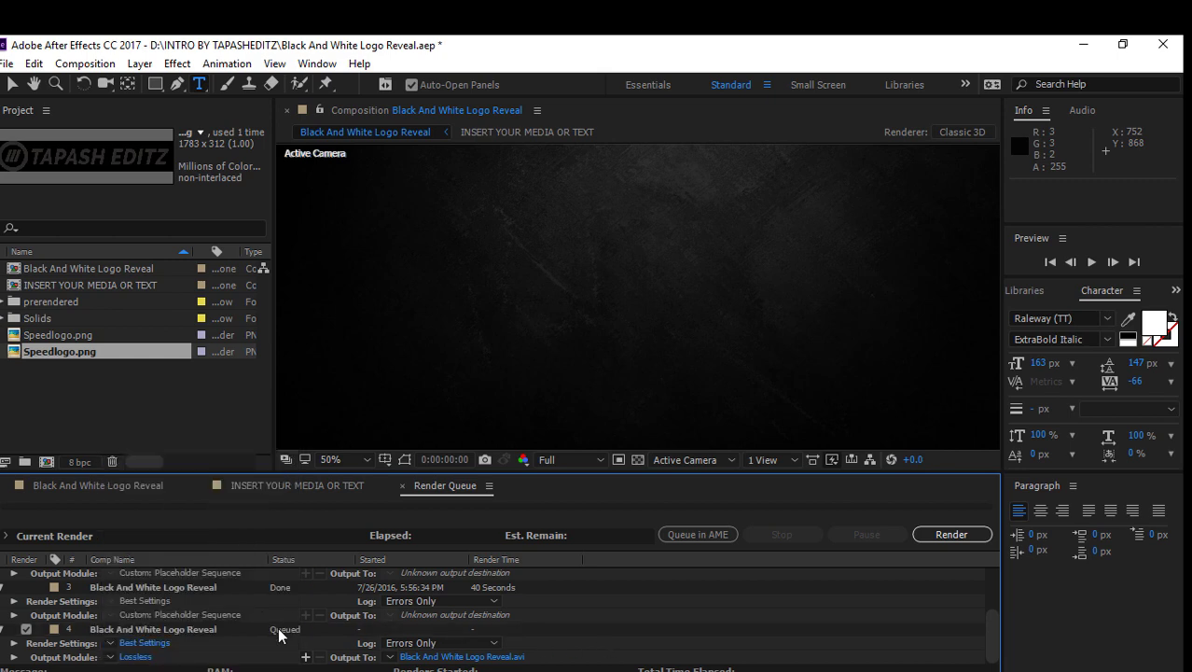
{"action": "left_click", "coordinate": [131, 656]}
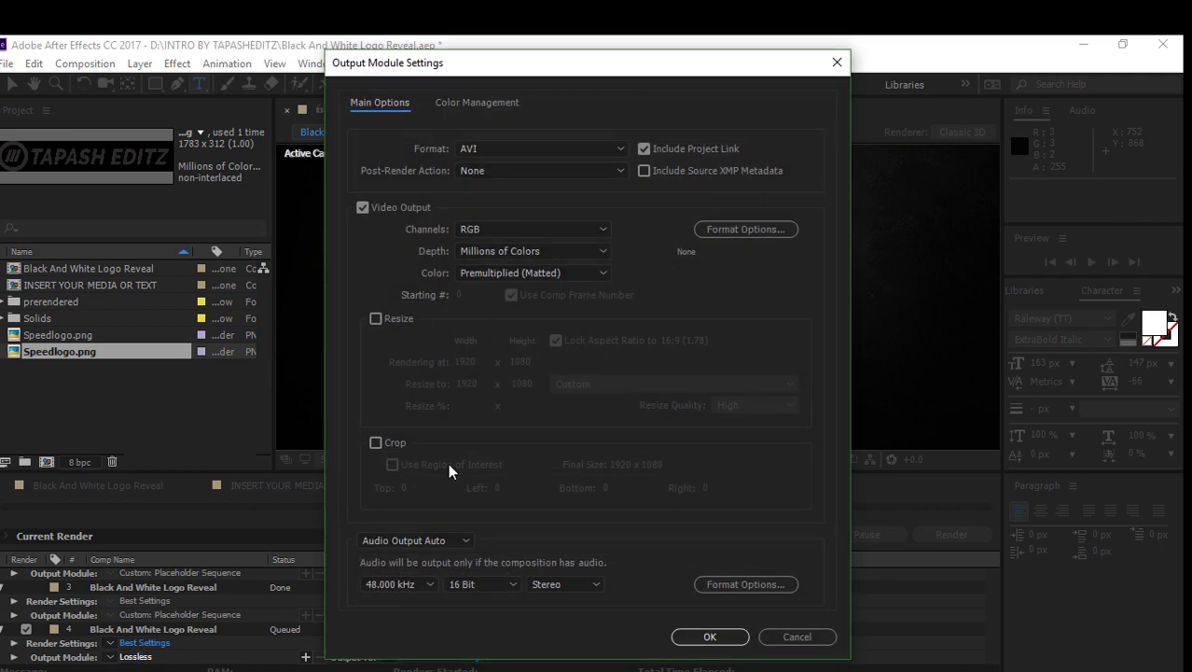
{"action": "left_click", "coordinate": [493, 152]}
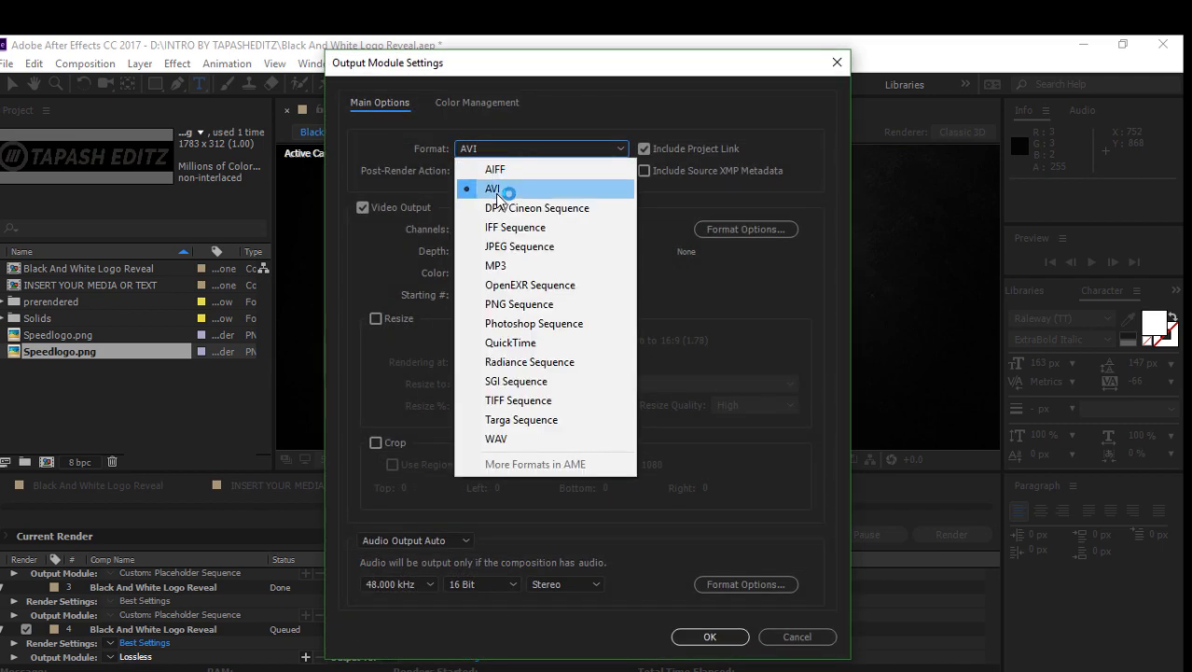
{"action": "left_click", "coordinate": [497, 194]}
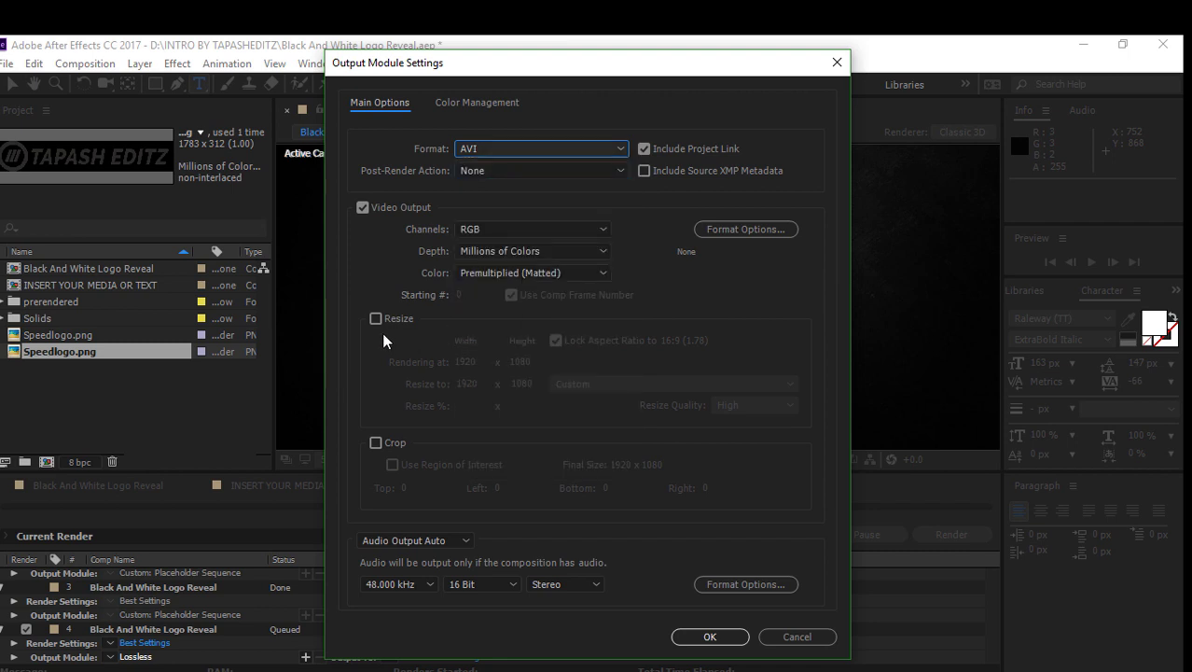
{"action": "left_click", "coordinate": [732, 227]}
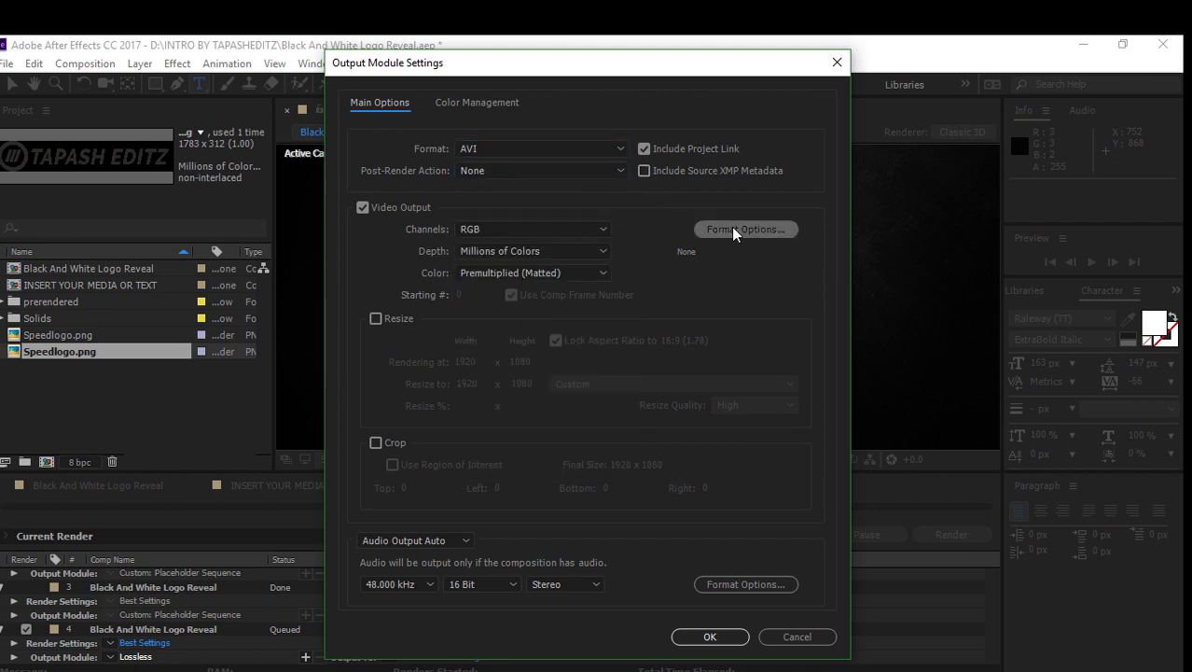
{"action": "left_click", "coordinate": [539, 225]}
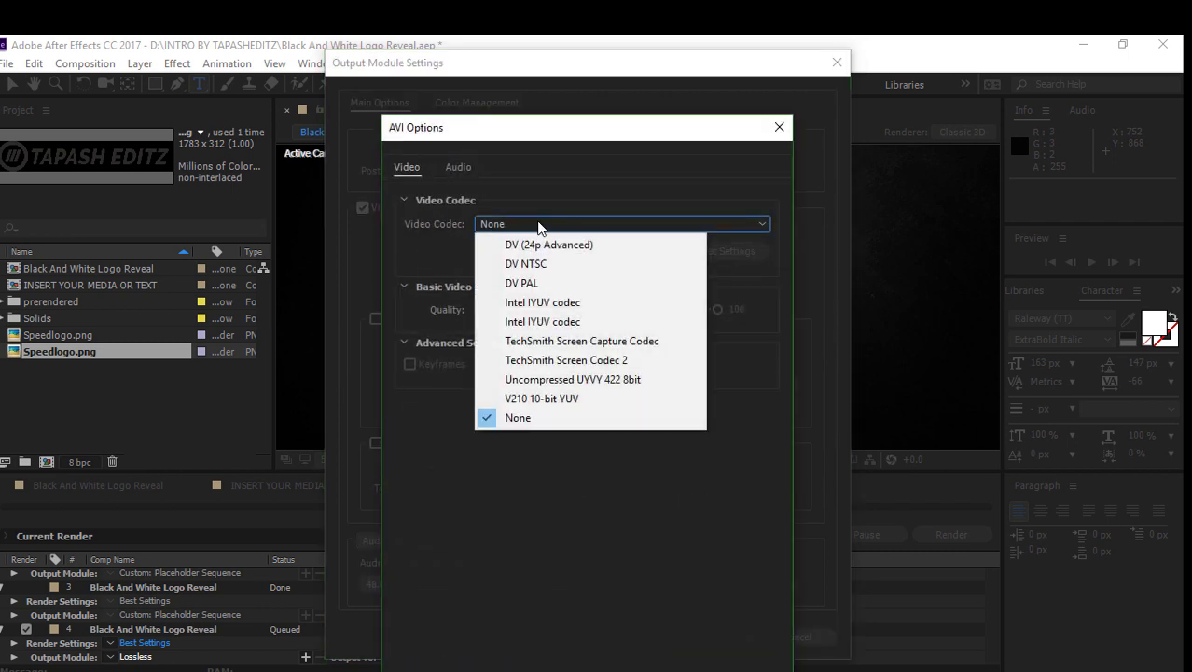
{"action": "left_click", "coordinate": [538, 224]}
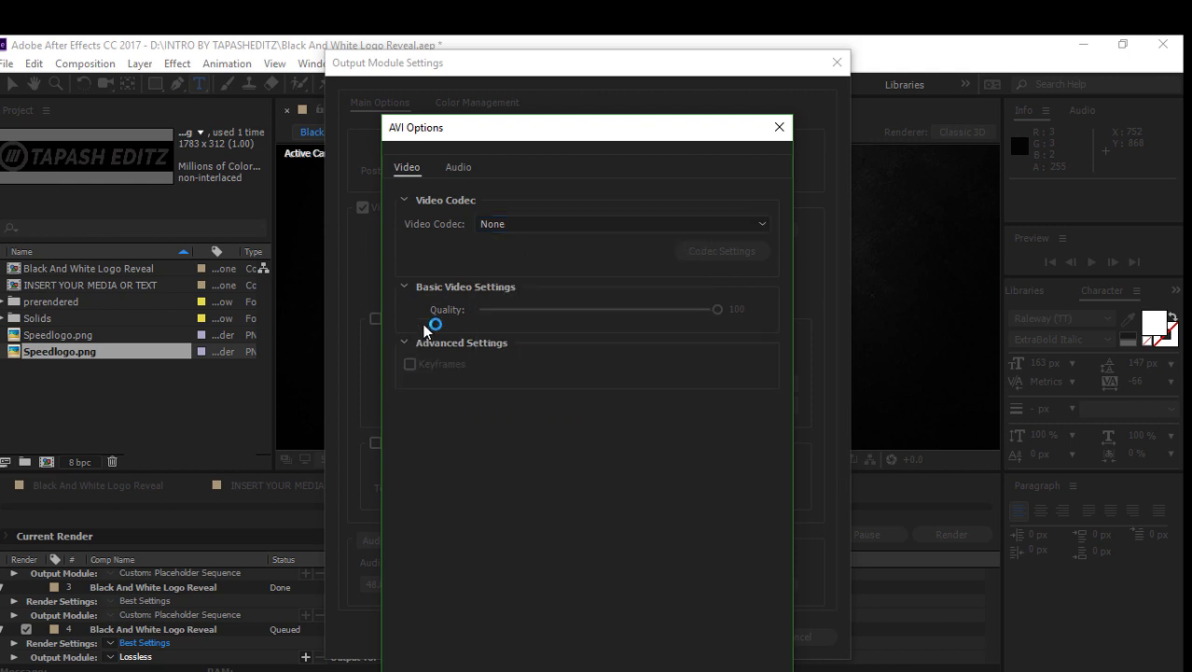
{"action": "left_click_drag", "start_coordinate": [651, 310], "coordinate": [708, 307]}
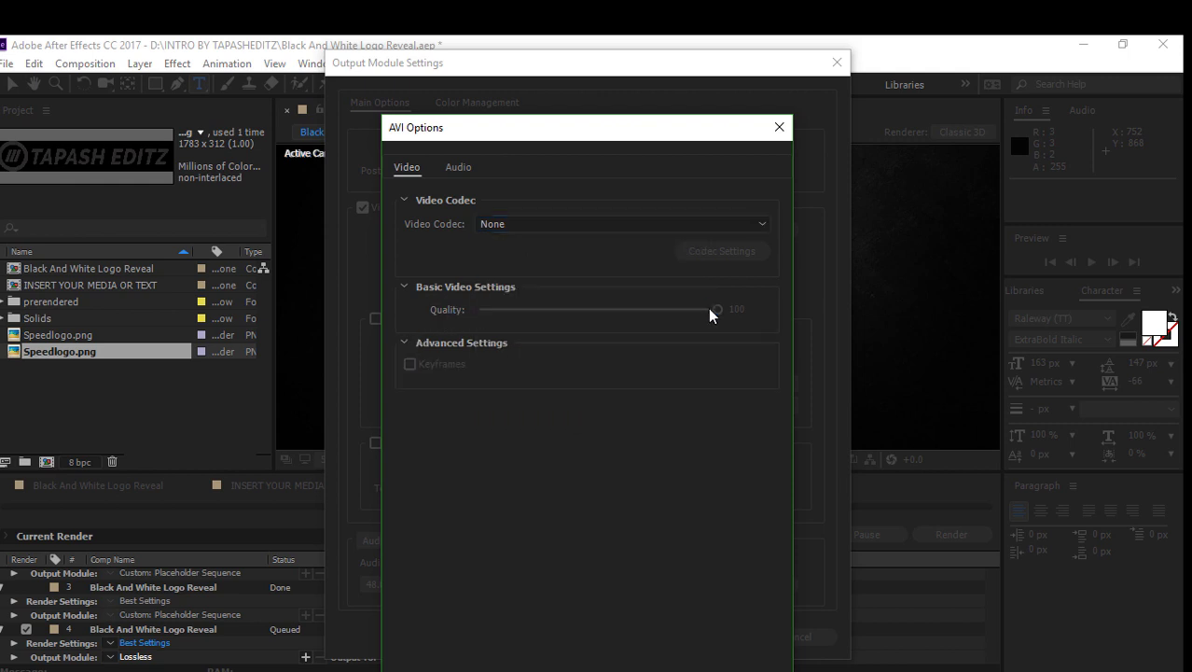
{"action": "left_click", "coordinate": [404, 201]}
{"action": "left_click", "coordinate": [405, 201]}
{"action": "left_click", "coordinate": [563, 226]}
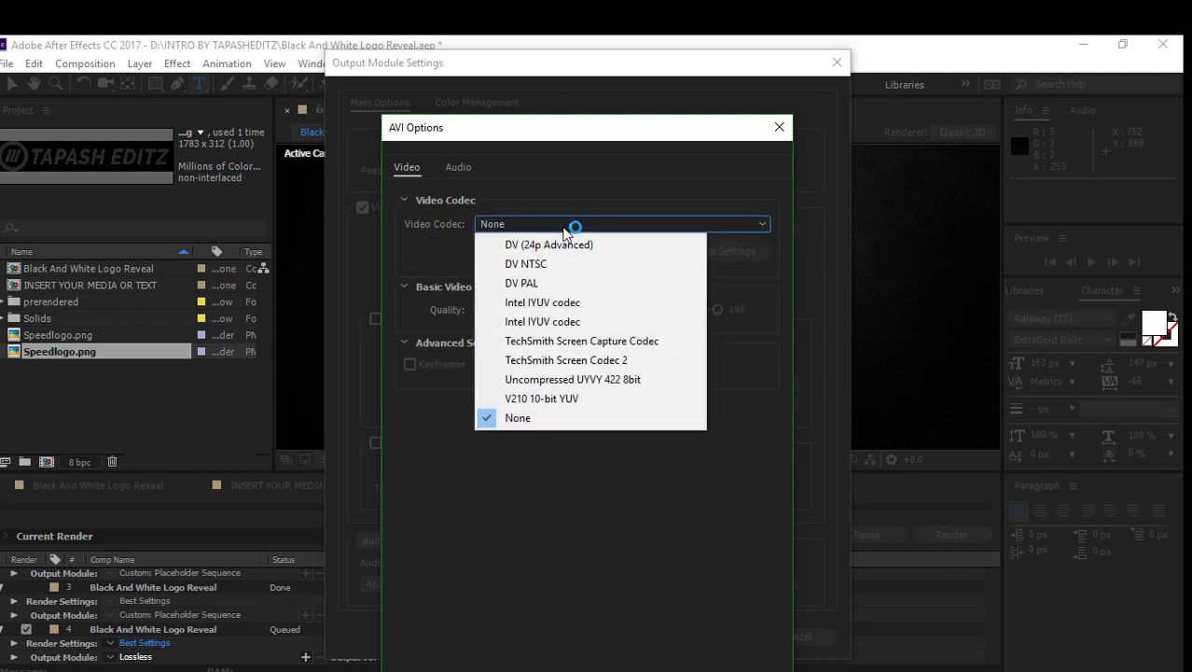
{"action": "left_click", "coordinate": [411, 281]}
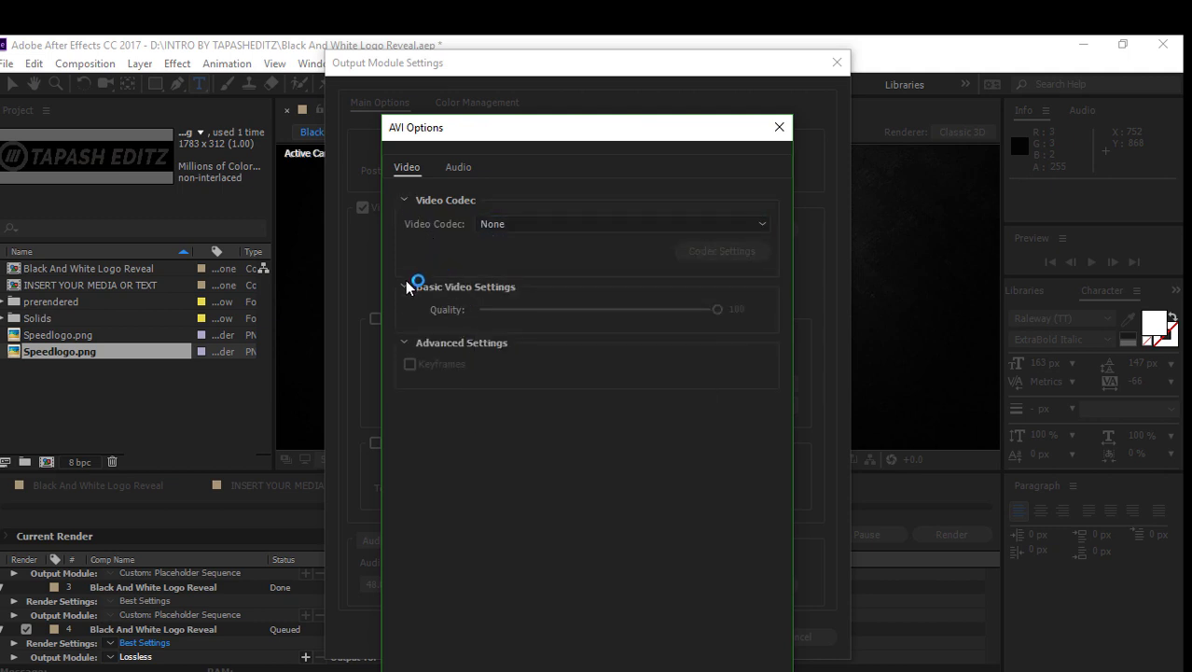
{"action": "left_click", "coordinate": [406, 286]}
{"action": "left_click", "coordinate": [779, 127]}
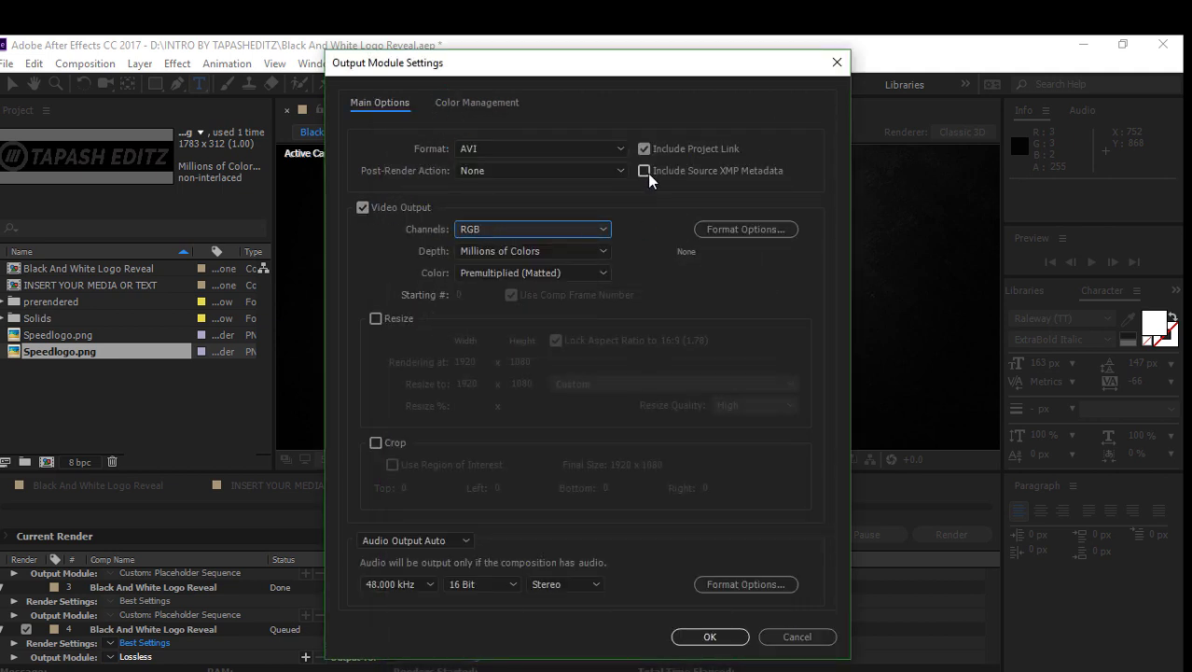
Change the output format to QuickTime with the H.264 video codec.
{"action": "left_click", "coordinate": [549, 150]}
{"action": "left_click", "coordinate": [544, 341]}
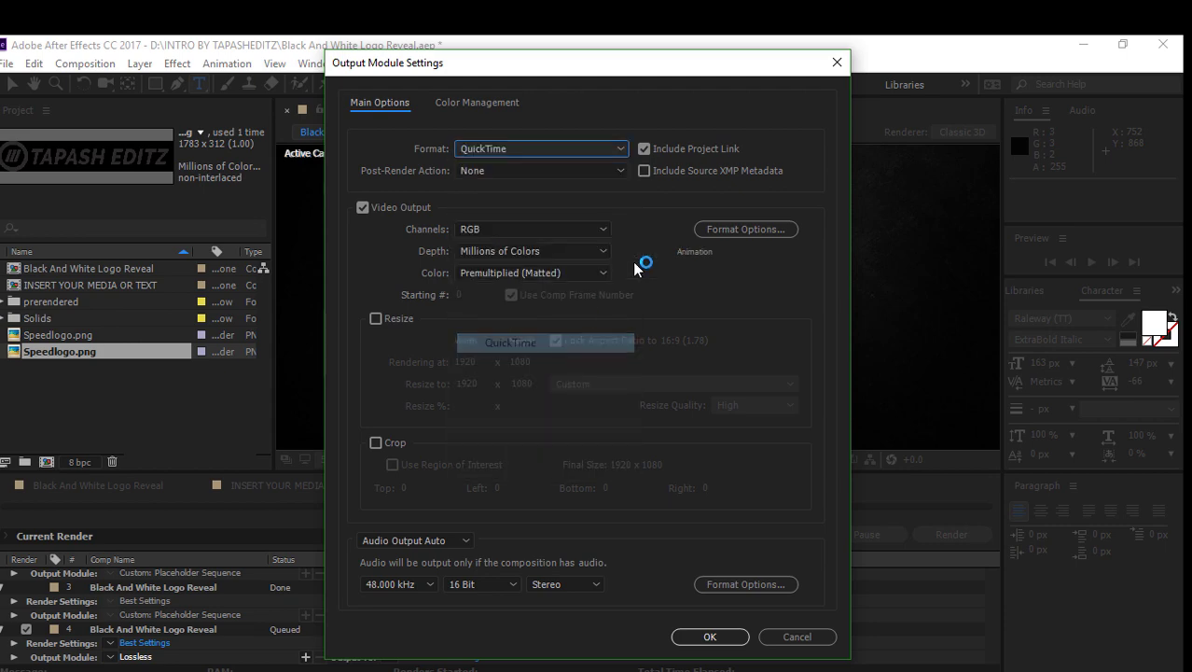
{"action": "left_click", "coordinate": [719, 228]}
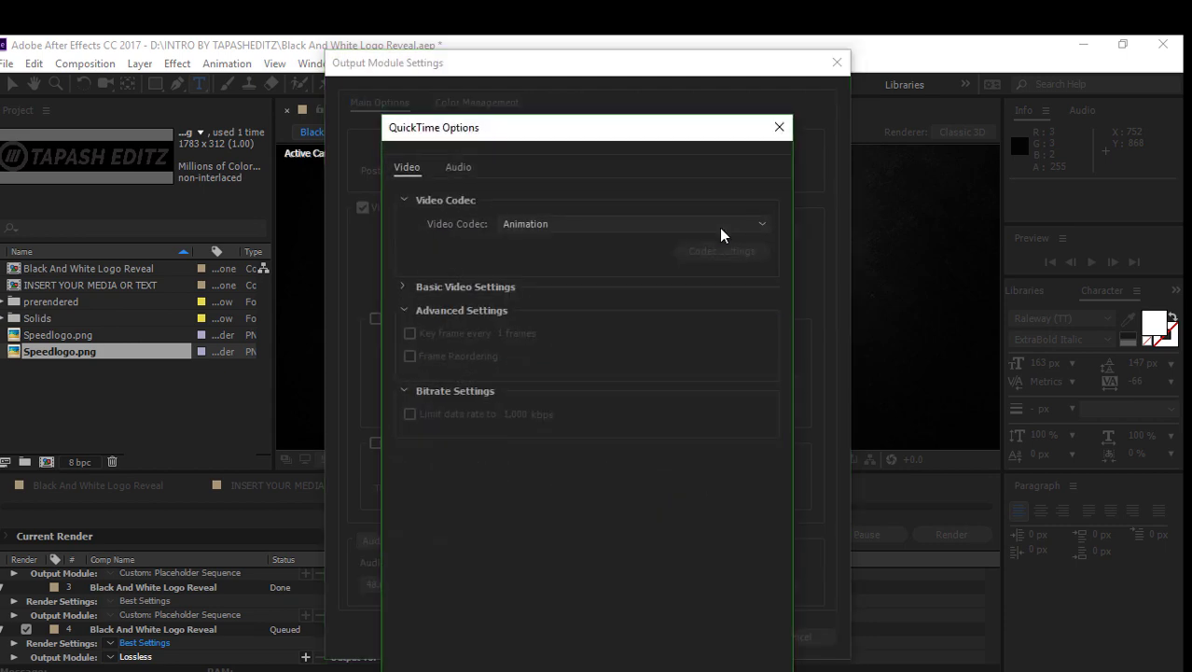
{"action": "left_click", "coordinate": [599, 226]}
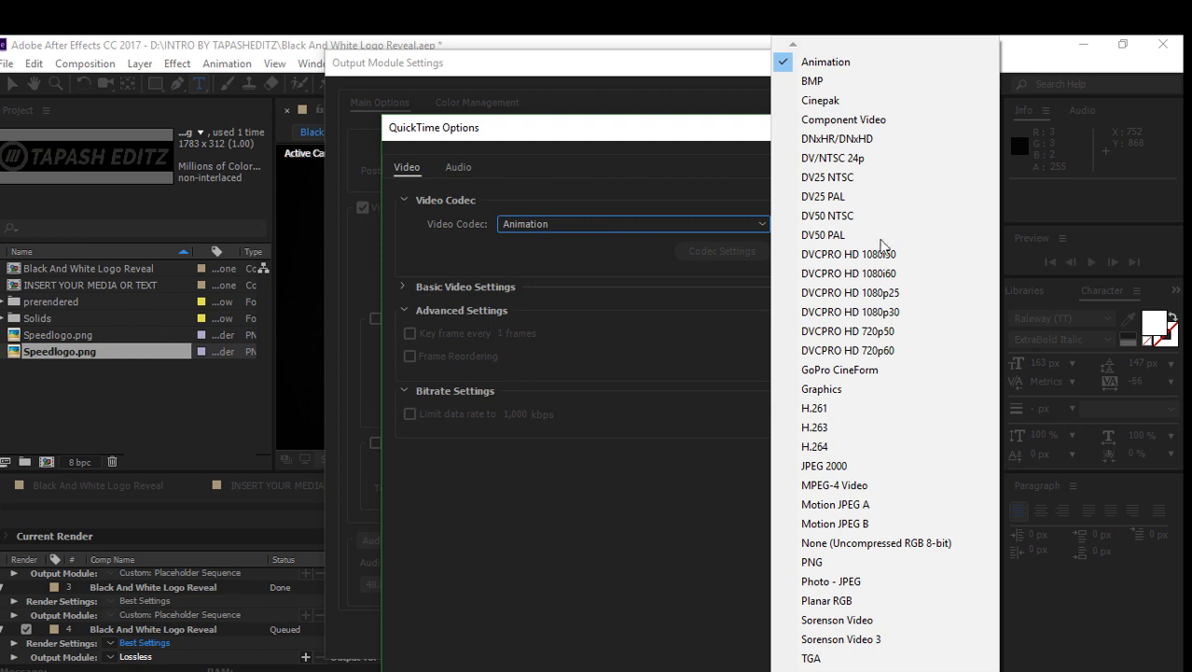
{"action": "left_click", "coordinate": [899, 447]}
{"action": "left_click_drag", "start_coordinate": [519, 131], "coordinate": [465, 67]}
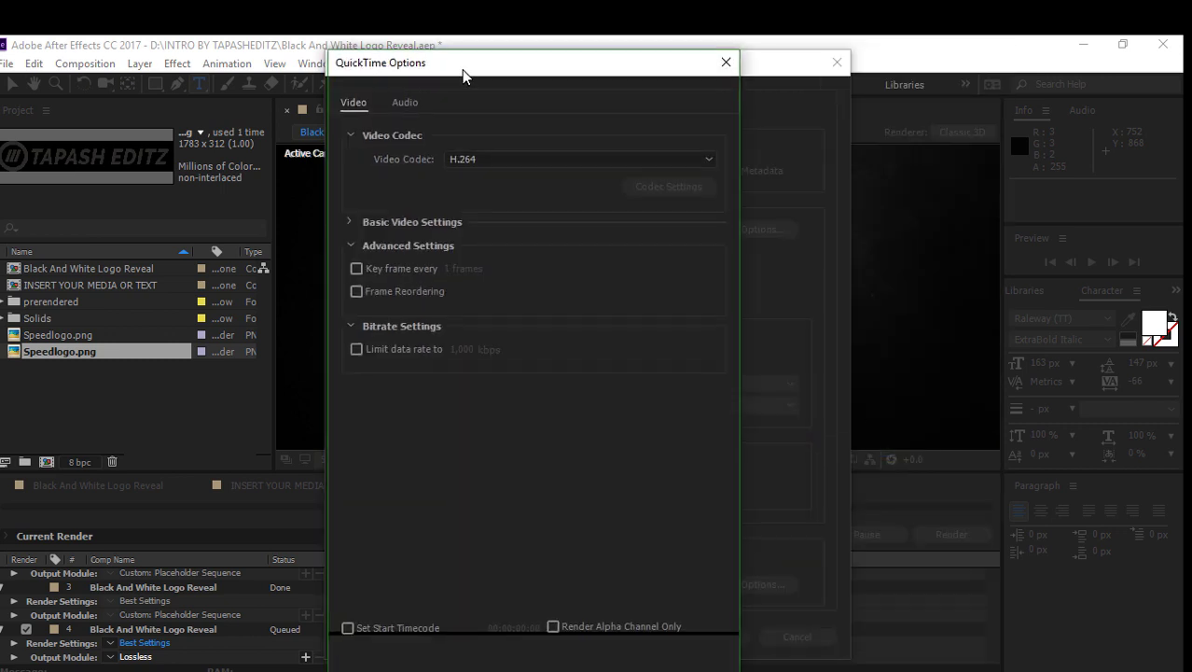
{"action": "left_click_drag", "start_coordinate": [583, 72], "coordinate": [569, 45]}
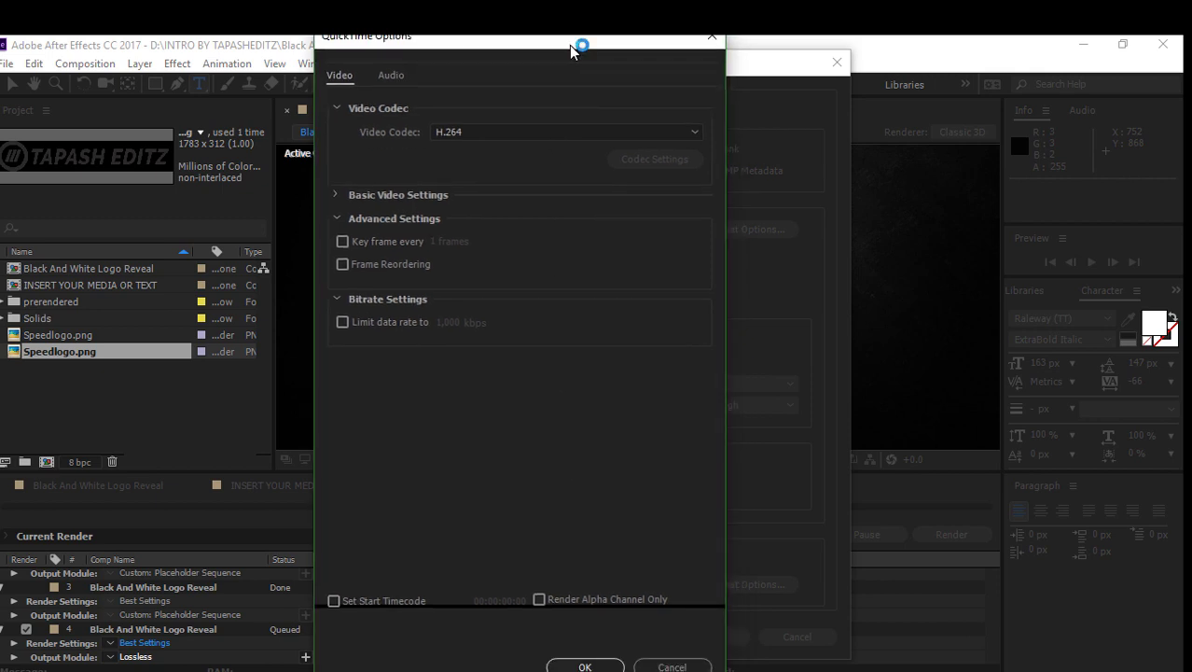
{"action": "left_click", "coordinate": [587, 664]}
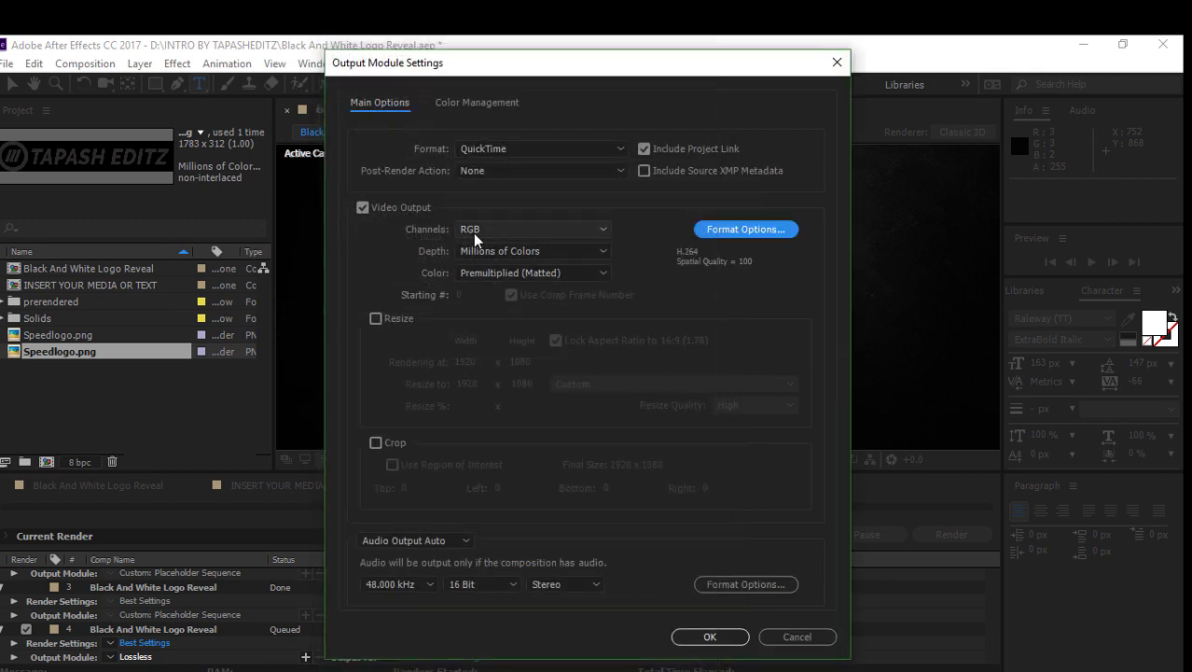
Enable resizing, reduce the output size to 786 × 442, and confirm the module settings.
{"action": "left_click", "coordinate": [375, 319]}
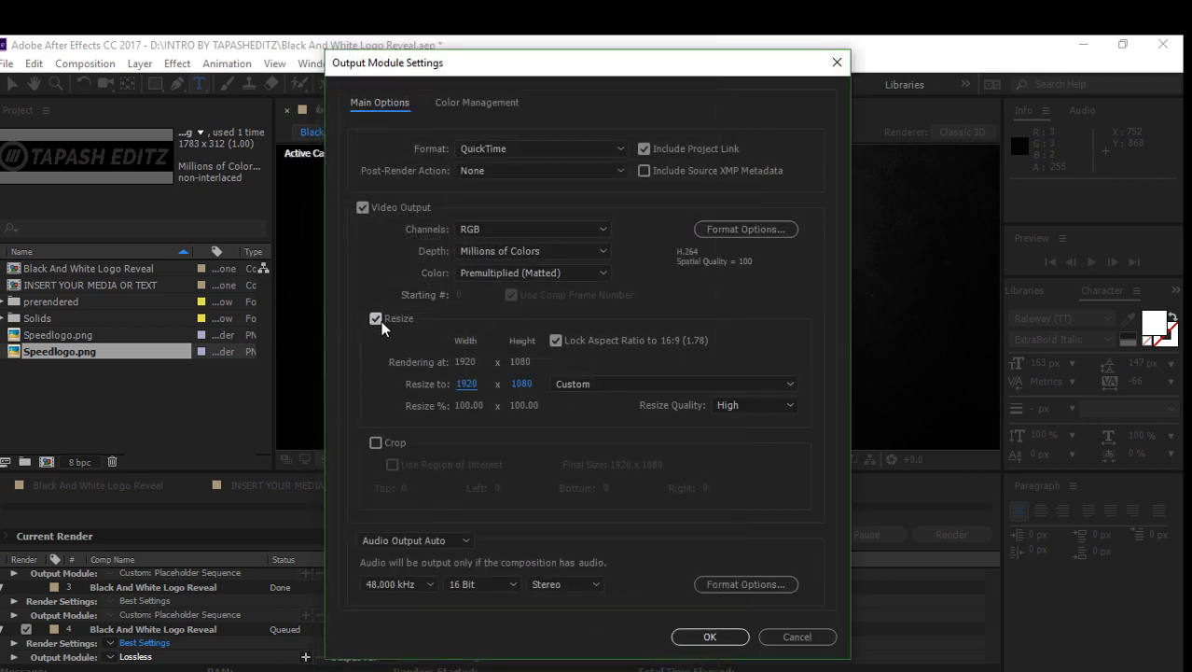
{"action": "left_click", "coordinate": [631, 382]}
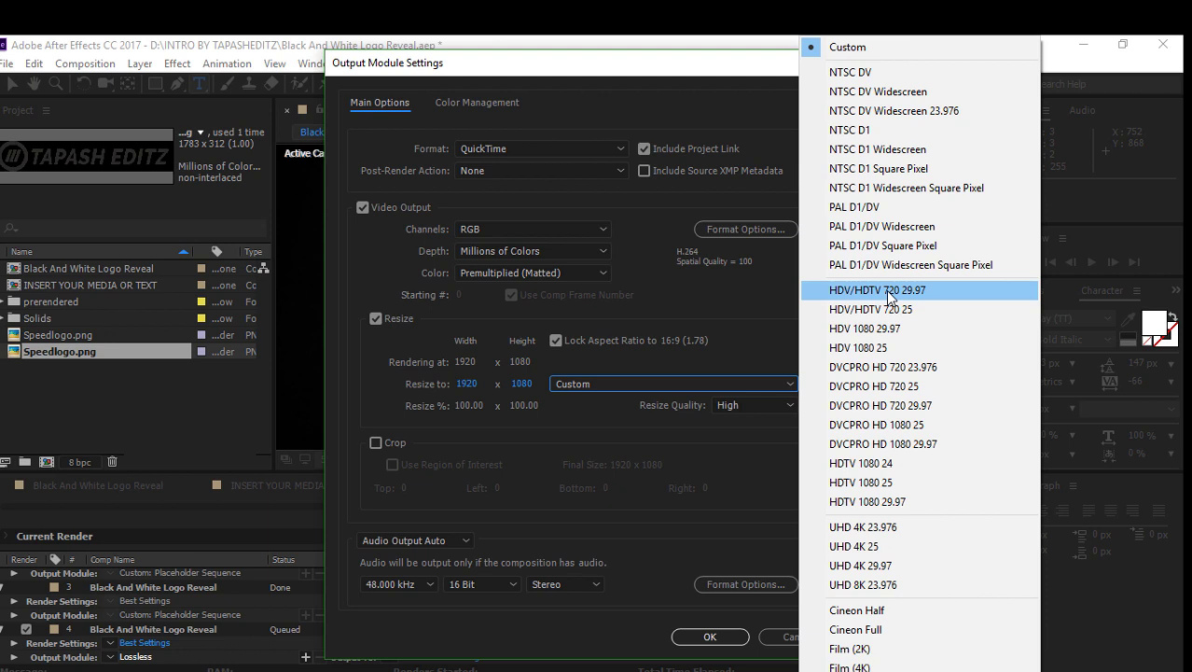
{"action": "left_click", "coordinate": [468, 380]}
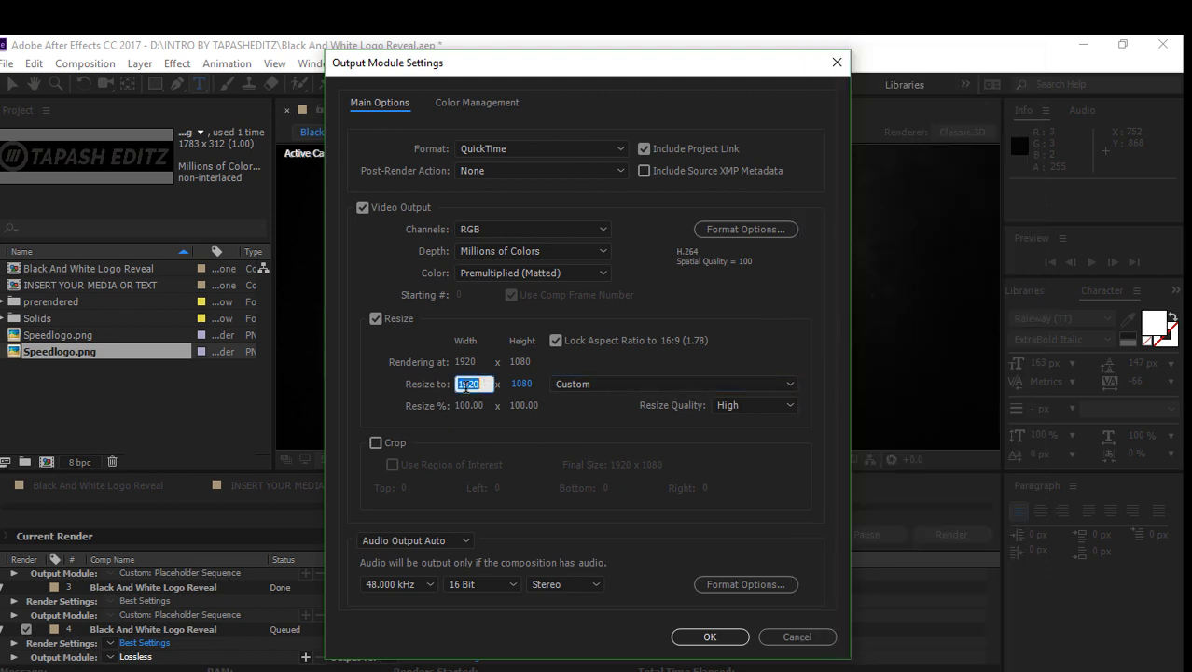
{"action": "left_click", "coordinate": [449, 392]}
{"action": "left_click_drag", "start_coordinate": [467, 389], "coordinate": [322, 397]}
{"action": "left_click_drag", "start_coordinate": [468, 390], "coordinate": [322, 384]}
{"action": "left_click_drag", "start_coordinate": [472, 383], "coordinate": [345, 384]}
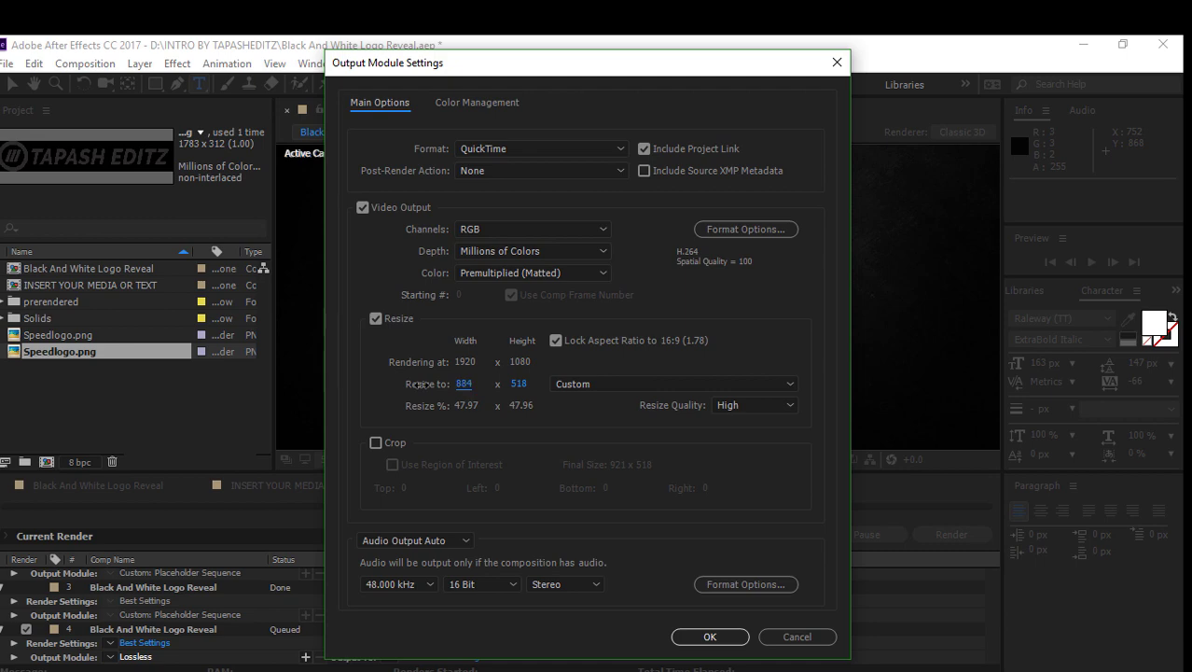
{"action": "left_click", "coordinate": [706, 636]}
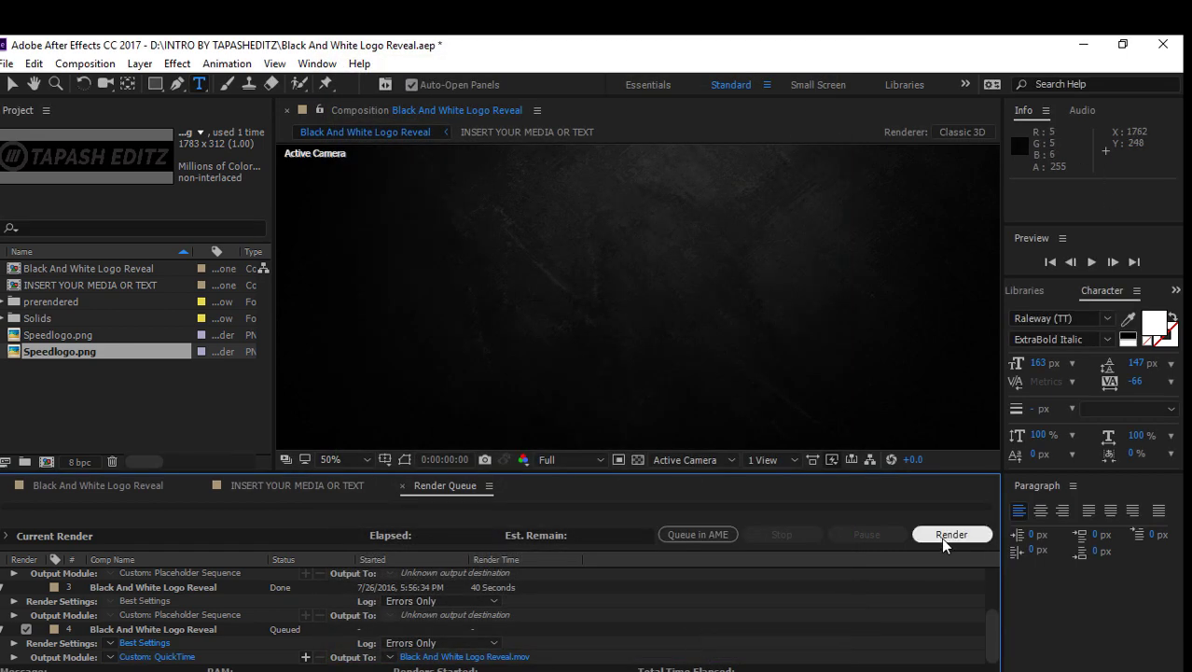
Render item 4 to Black And White Logo Reveal.mov and let it finish.
{"action": "left_click", "coordinate": [940, 537]}
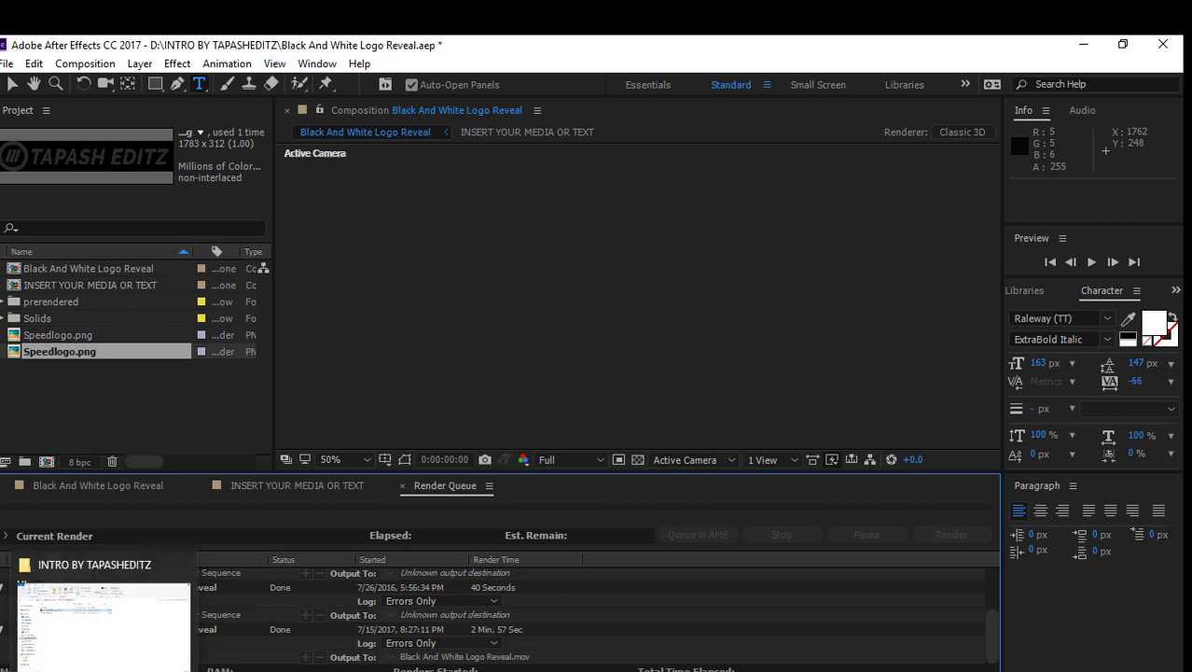
In File Explorer, open the Desktop and select the rendered Black And White Logo Reveal video.
{"action": "key", "text": "alt+Tab"}
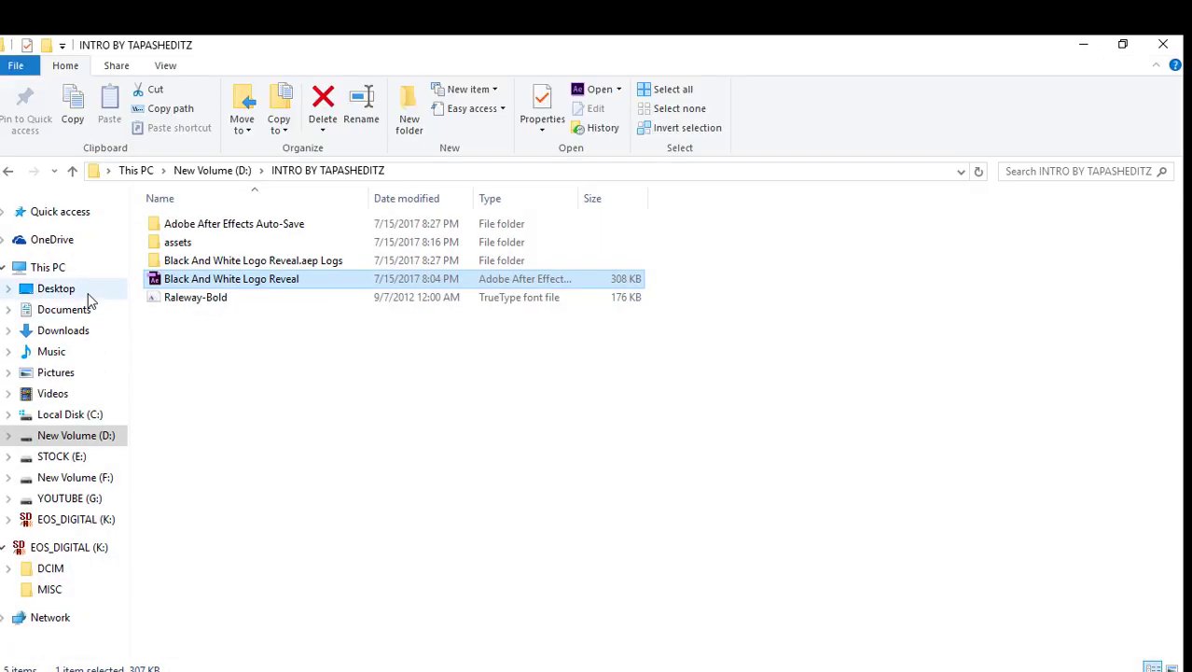
{"action": "left_click", "coordinate": [88, 293]}
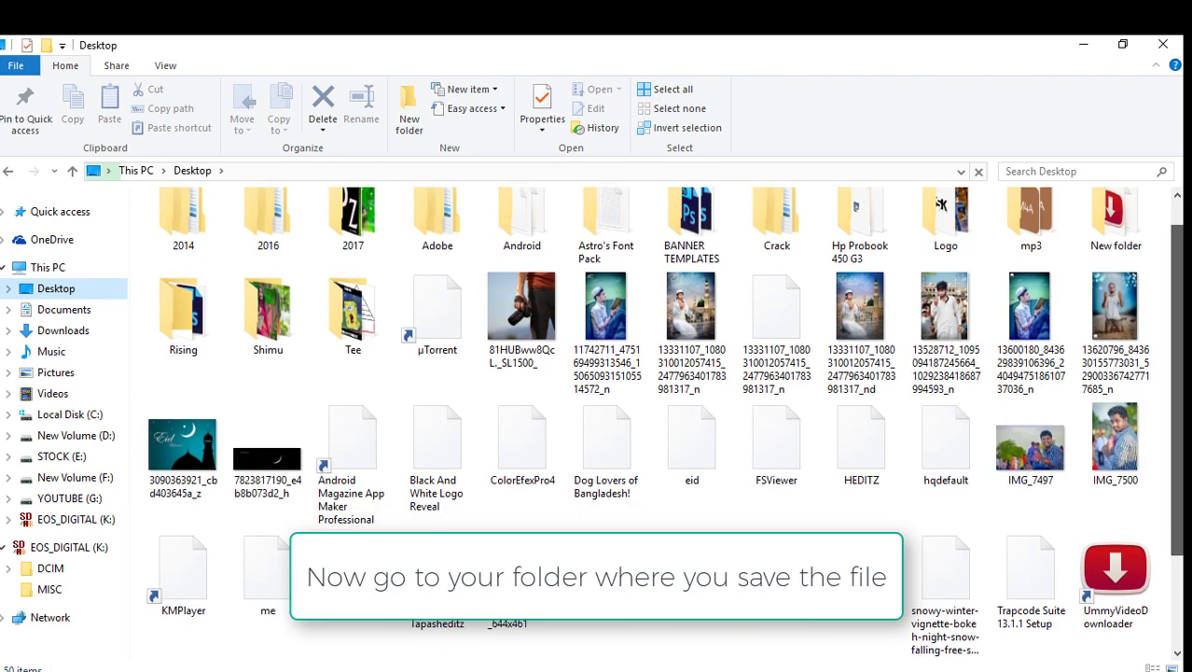
{"action": "scroll", "coordinate": [664, 423], "scroll_direction": "down", "scroll_amount": 1}
{"action": "scroll", "coordinate": [664, 411], "scroll_direction": "up", "scroll_amount": 1}
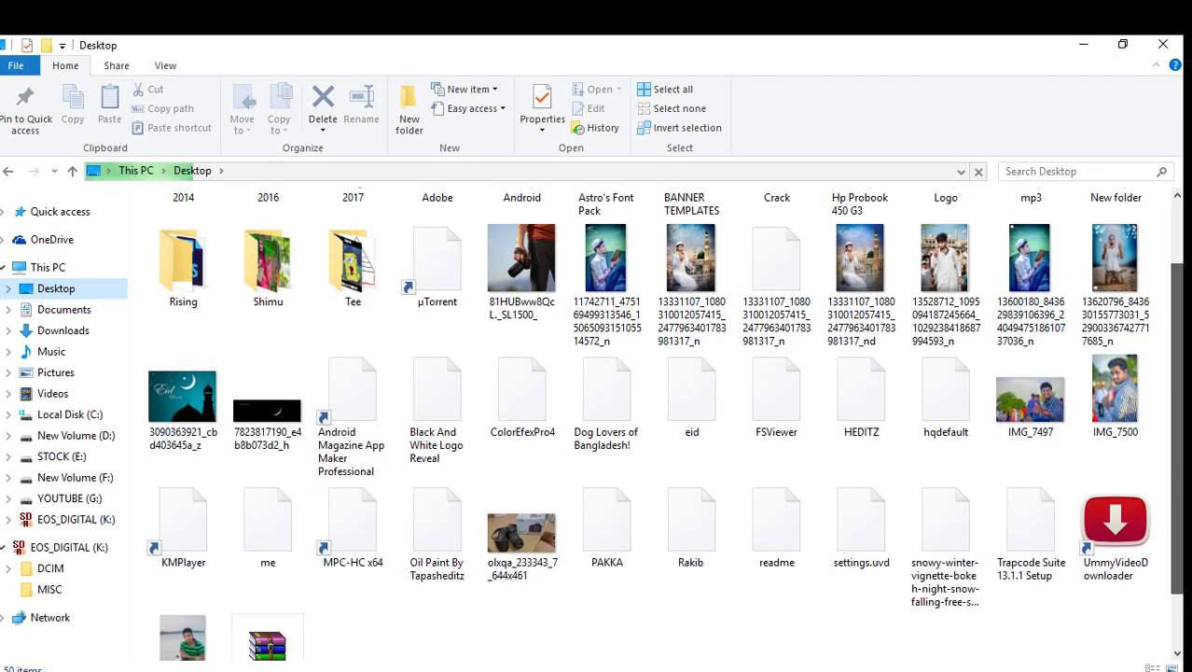
{"action": "scroll", "coordinate": [664, 411], "scroll_direction": "up", "scroll_amount": 1}
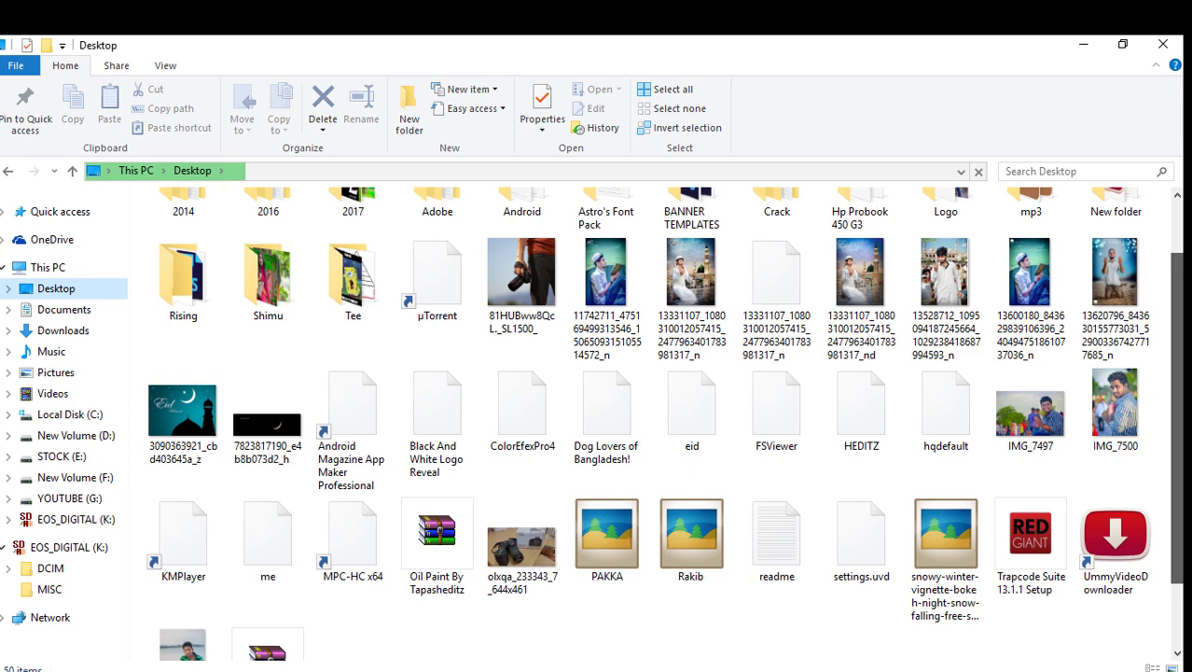
{"action": "scroll", "coordinate": [664, 412], "scroll_direction": "up", "scroll_amount": 1}
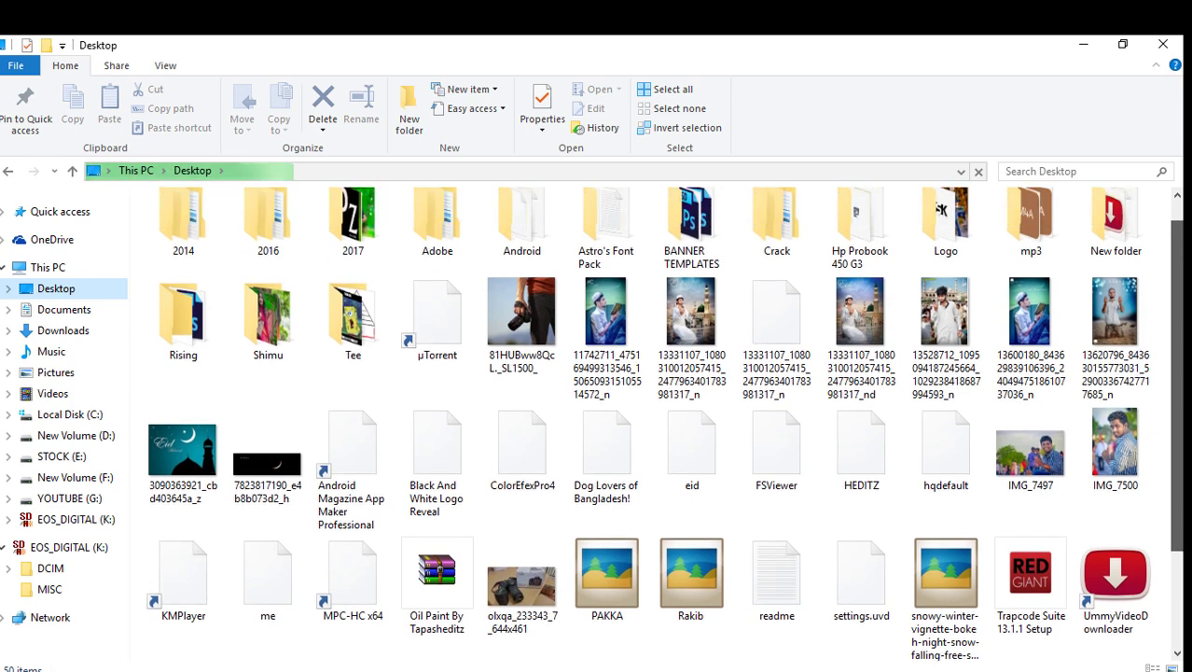
{"action": "scroll", "coordinate": [635, 411], "scroll_direction": "down", "scroll_amount": 1}
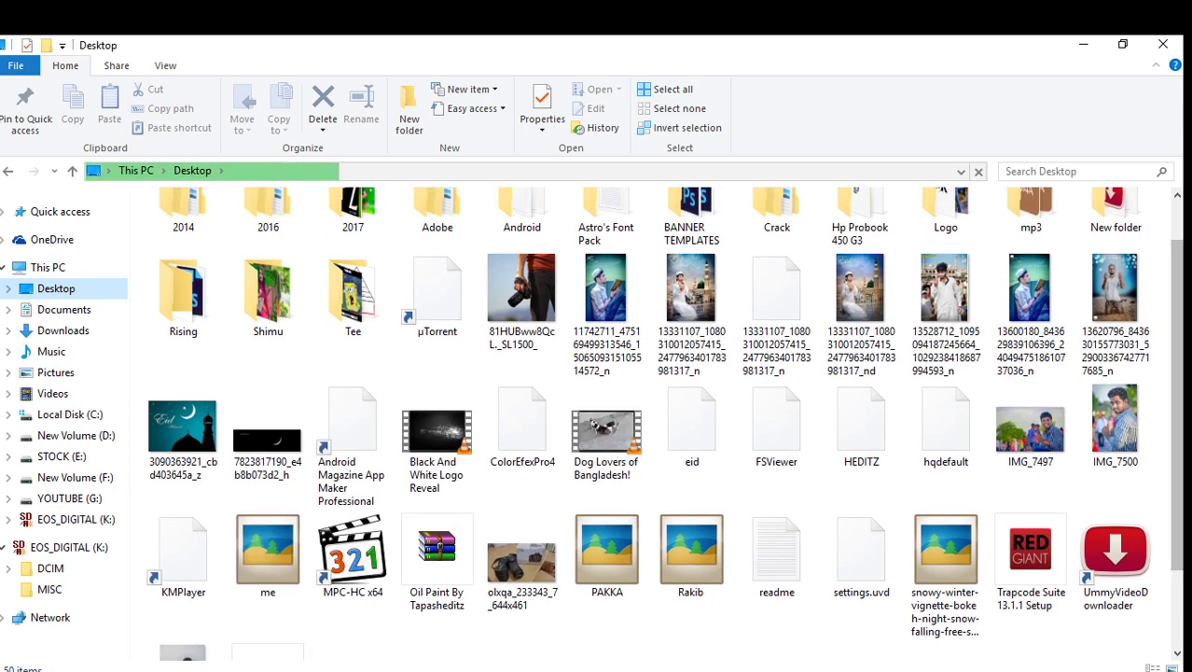
{"action": "left_click", "coordinate": [532, 664]}
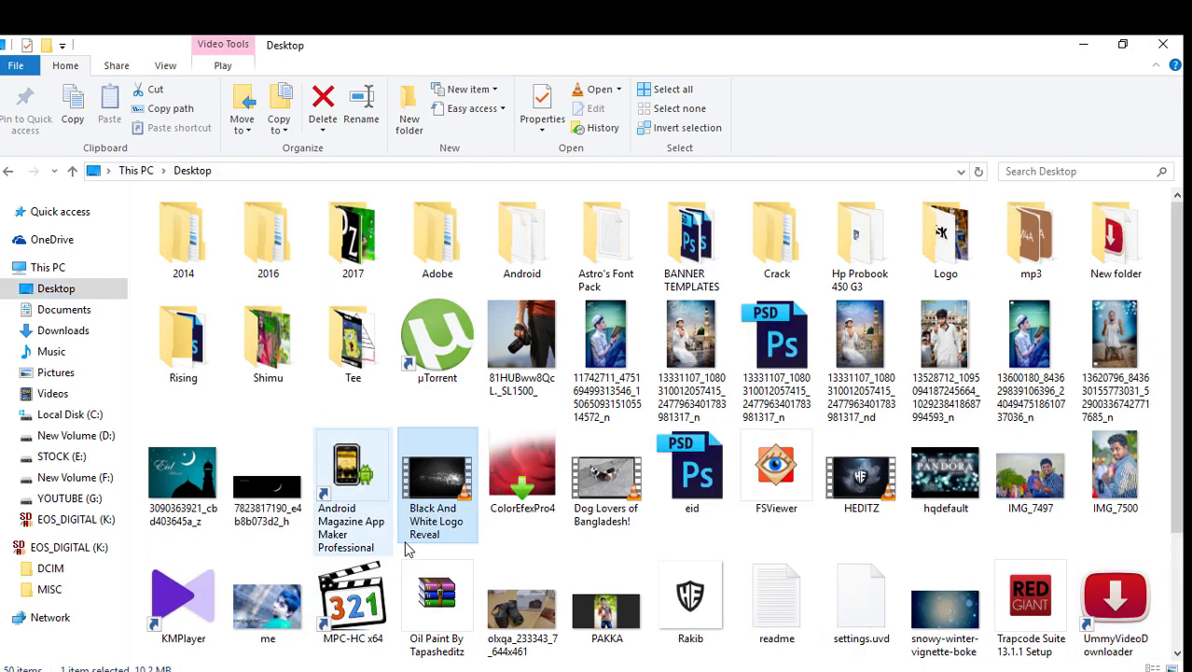
{"action": "left_click", "coordinate": [448, 519]}
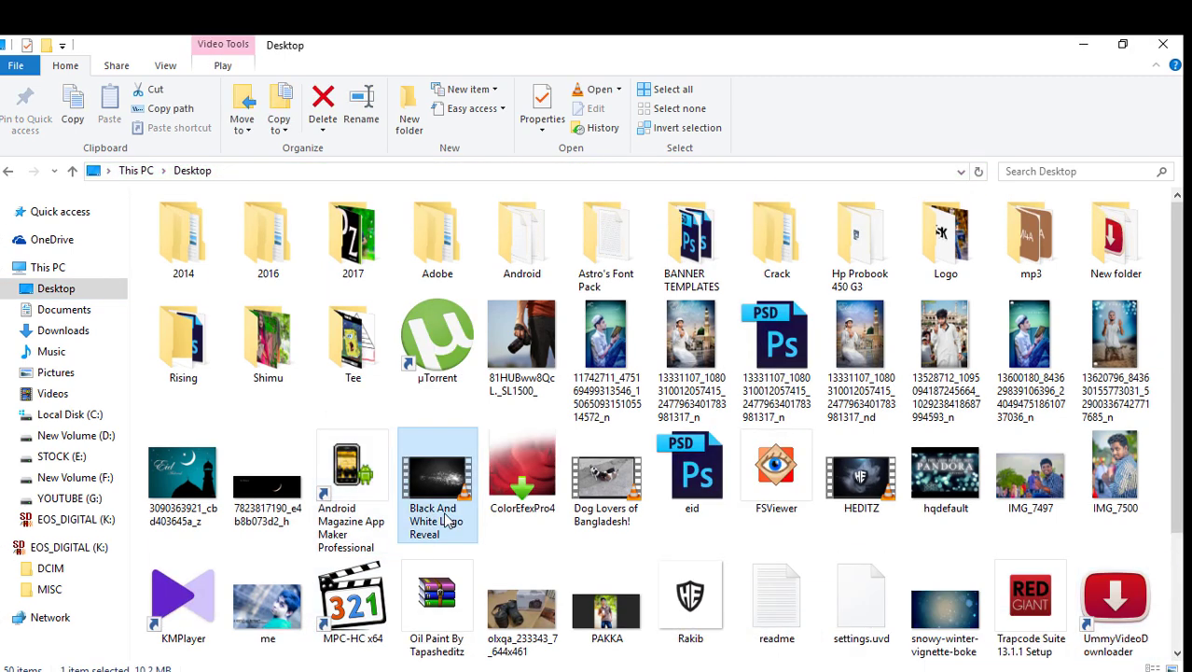
{"action": "double_click", "coordinate": [446, 518]}
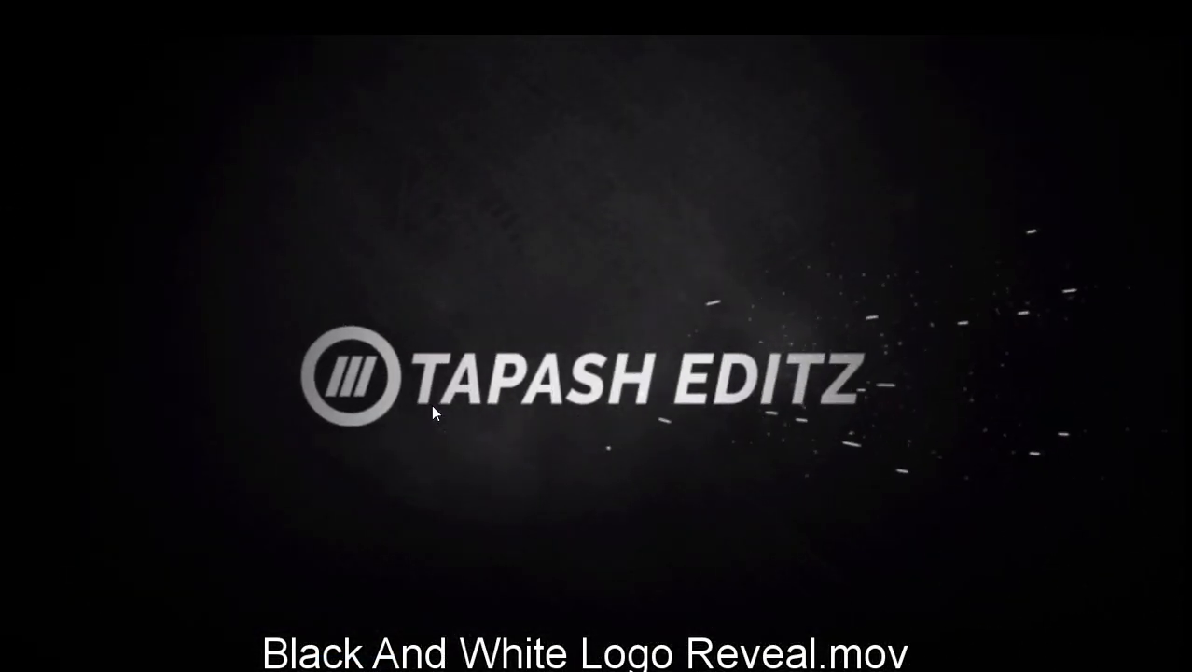
{"action": "double_click", "coordinate": [613, 345]}
{"action": "left_click", "coordinate": [667, 49]}
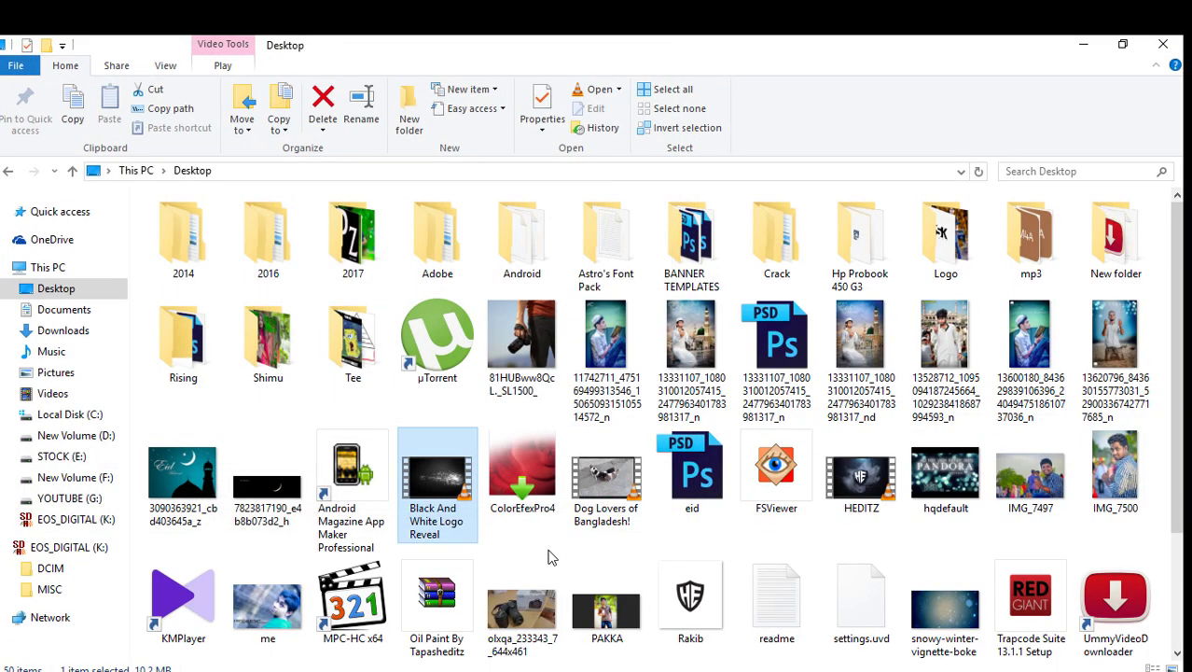